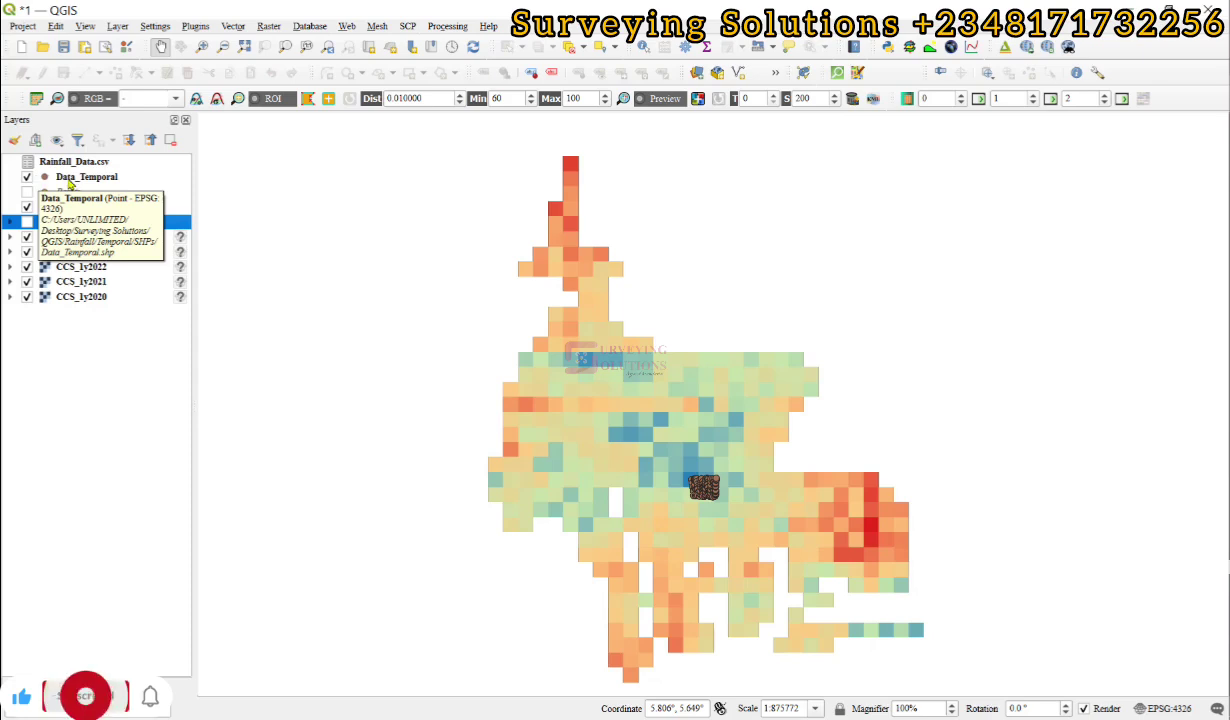
# Step: Select the Data_Temporal layer and bring up its context menu in the Layers panel
pyautogui.click(60, 178)
pyautogui.rightClick(67, 178)
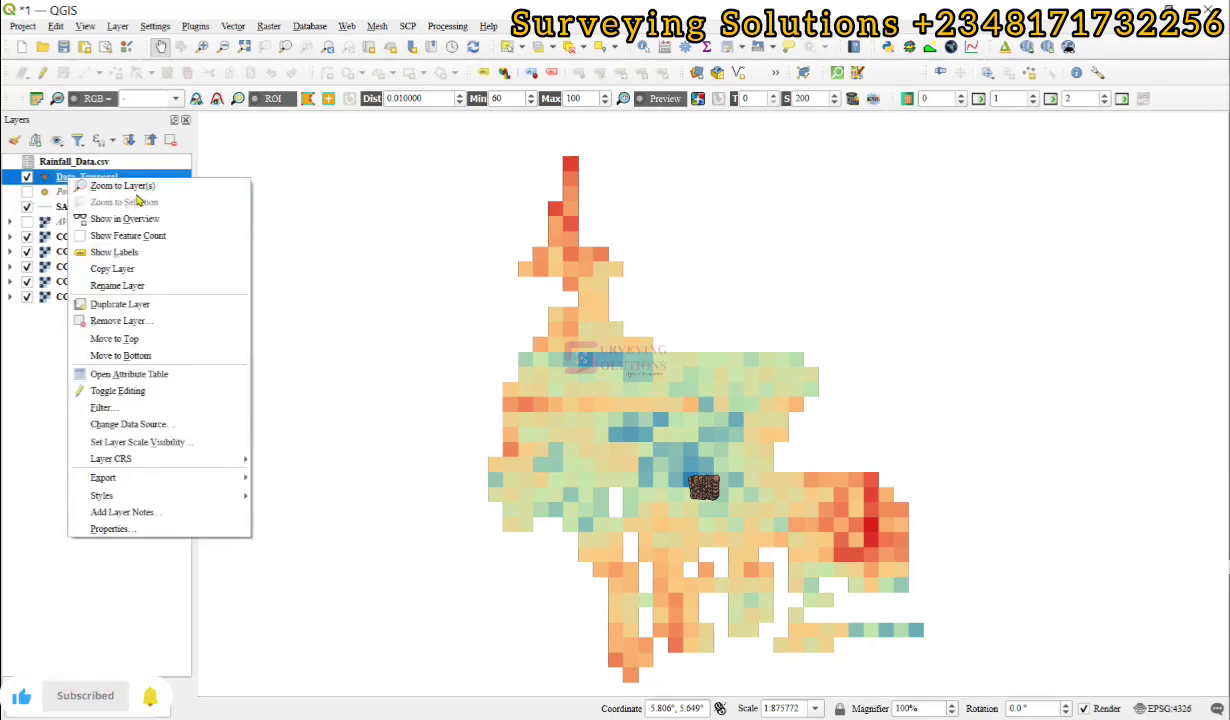
# Step: Zoom the map to the full extent of the Data_Temporal points
pyautogui.click(131, 187)
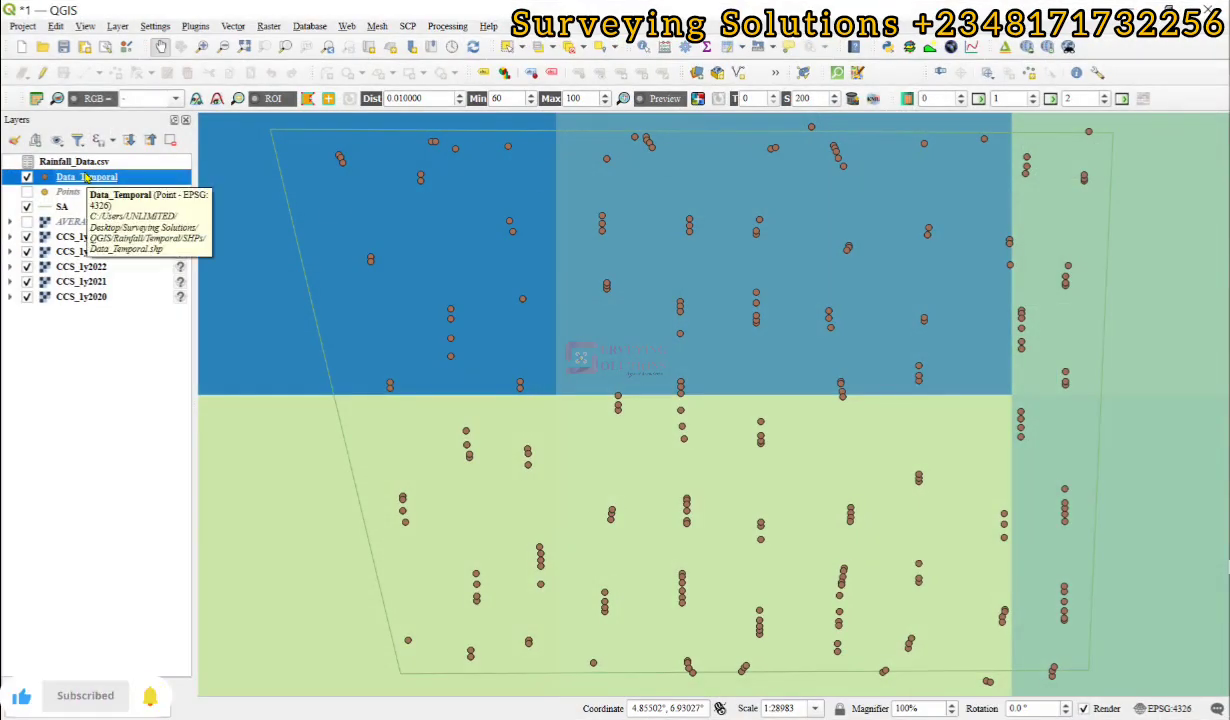
pyautogui.rightClick(87, 176)
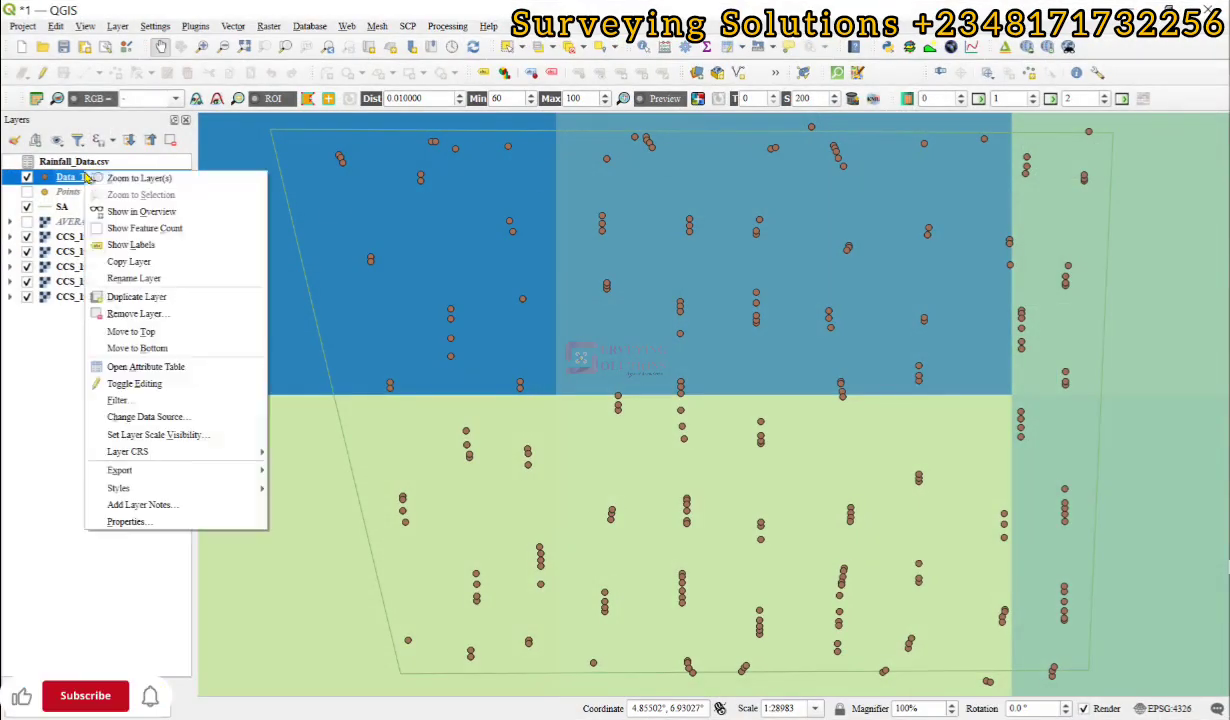
pyautogui.click(158, 367)
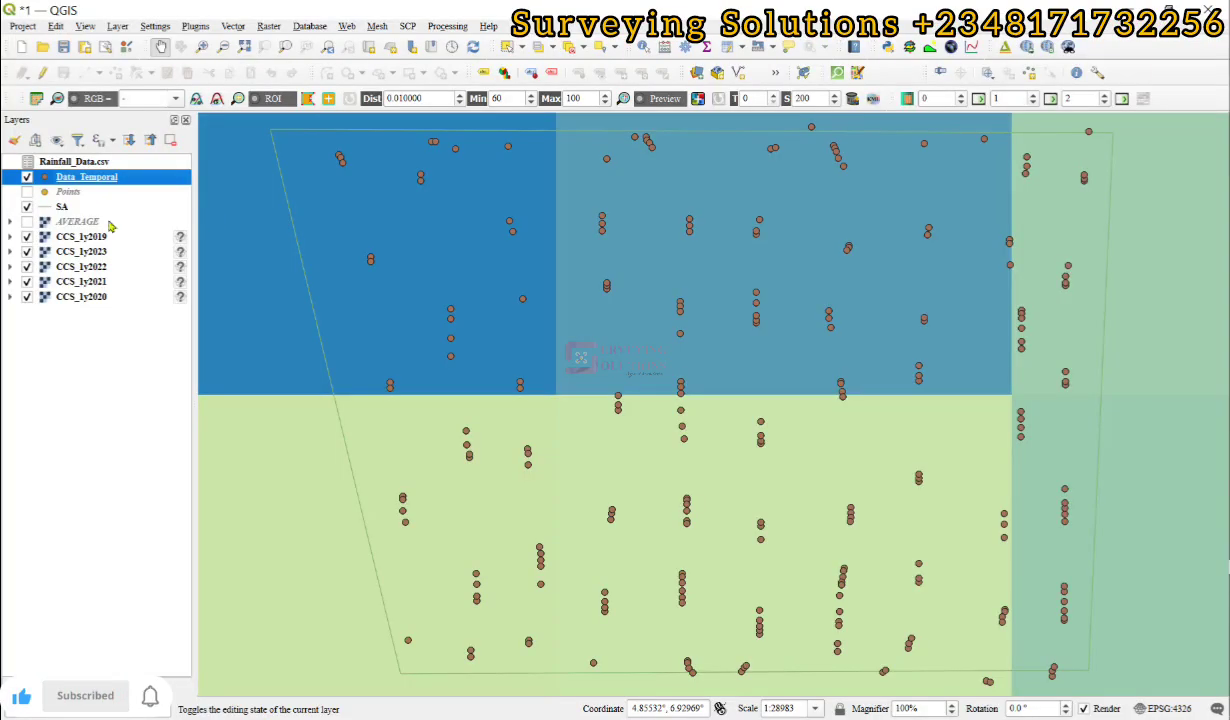
# Step: In Data_Temporal's properties, switch symbology to Graduated, classified by the Rainfall field
pyautogui.rightClick(62, 181)
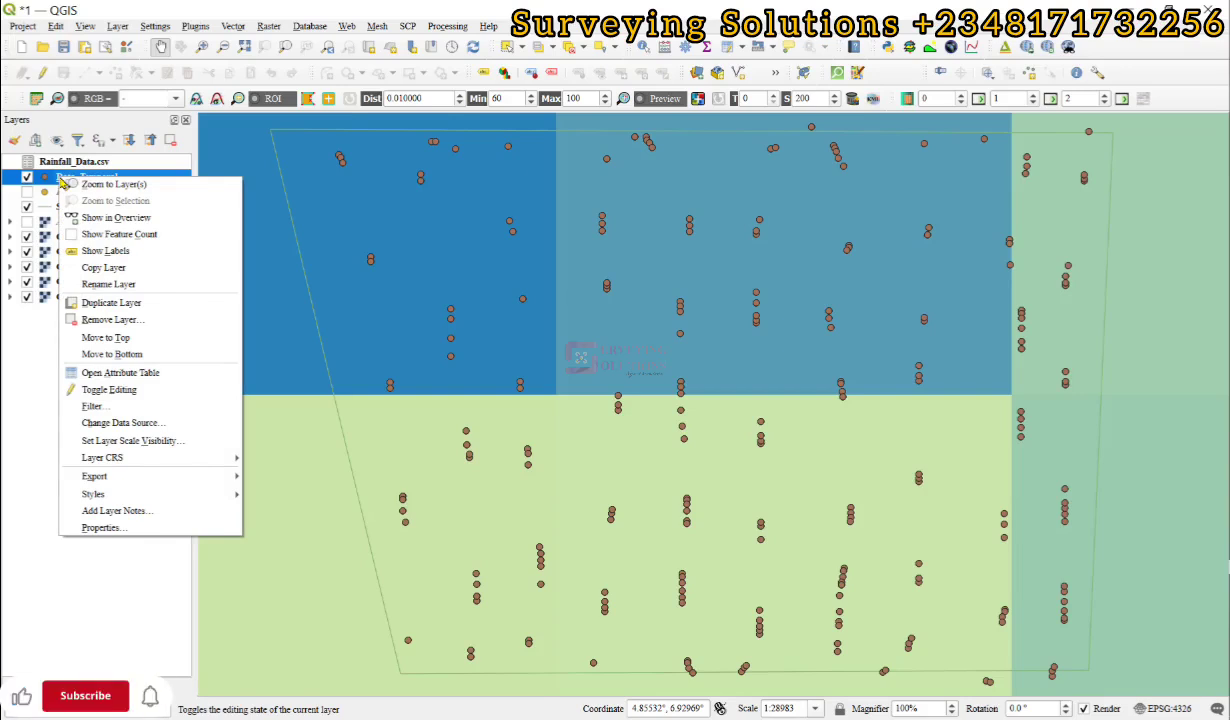
pyautogui.click(158, 527)
pyautogui.click(545, 72)
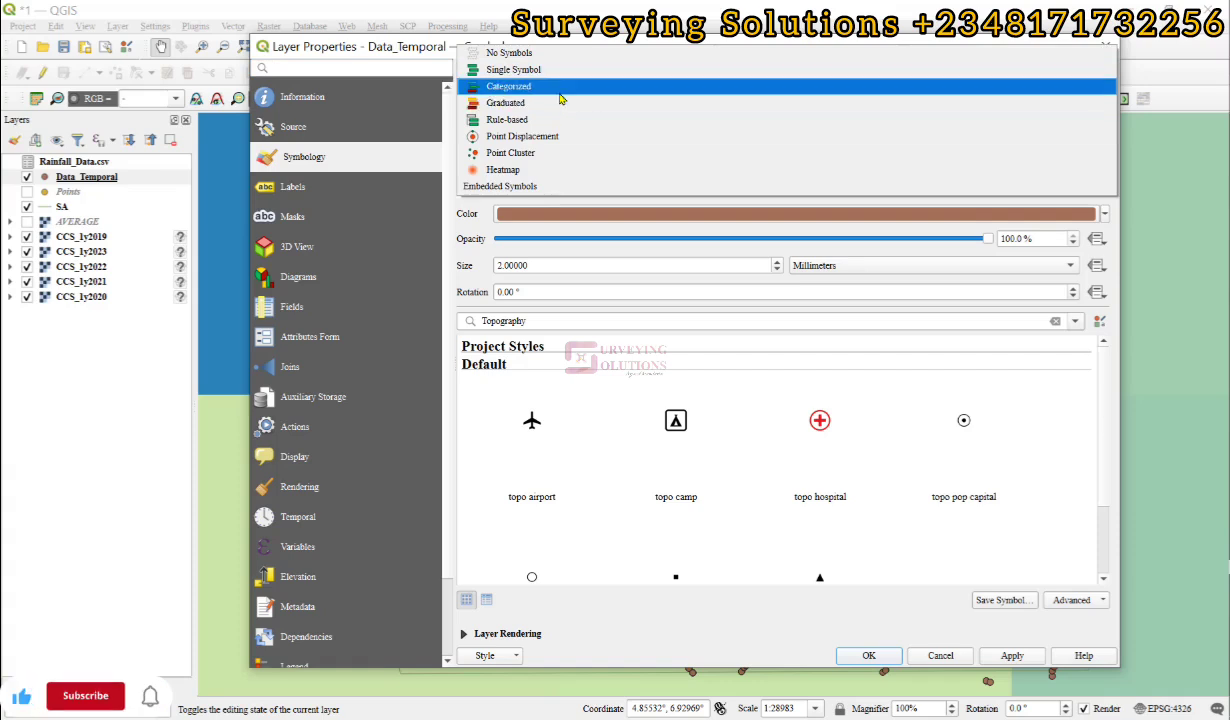
pyautogui.click(560, 106)
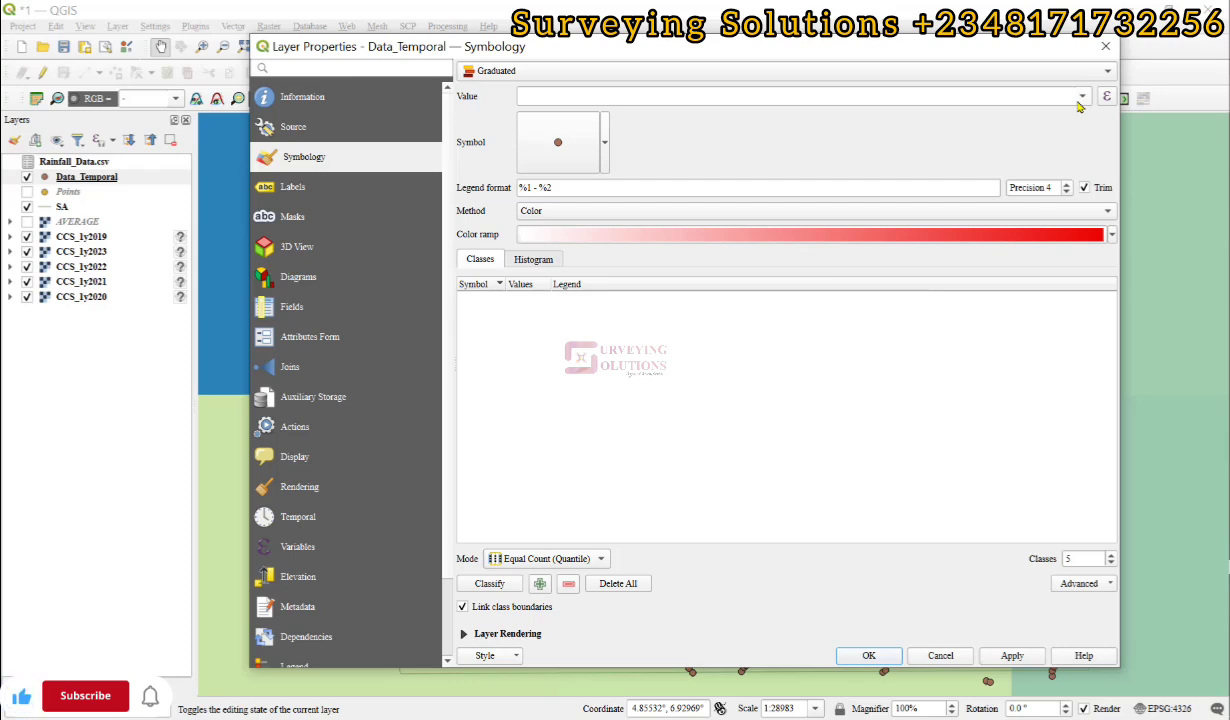
pyautogui.click(1040, 97)
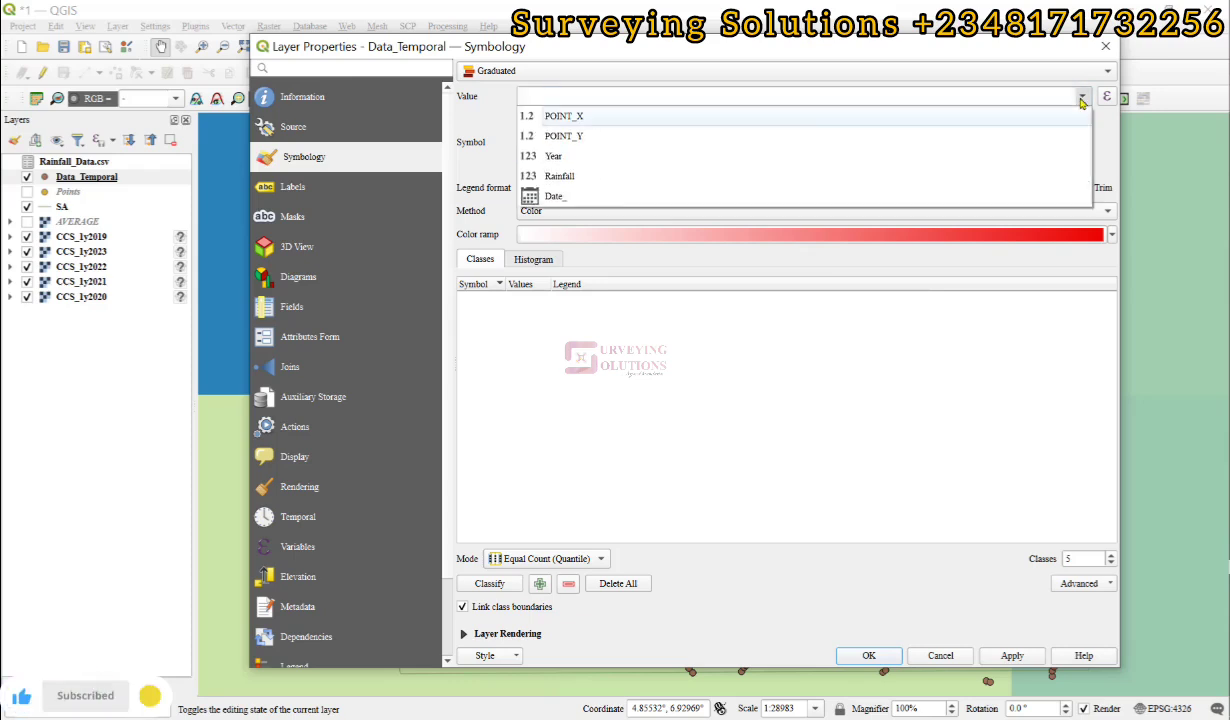
pyautogui.click(585, 177)
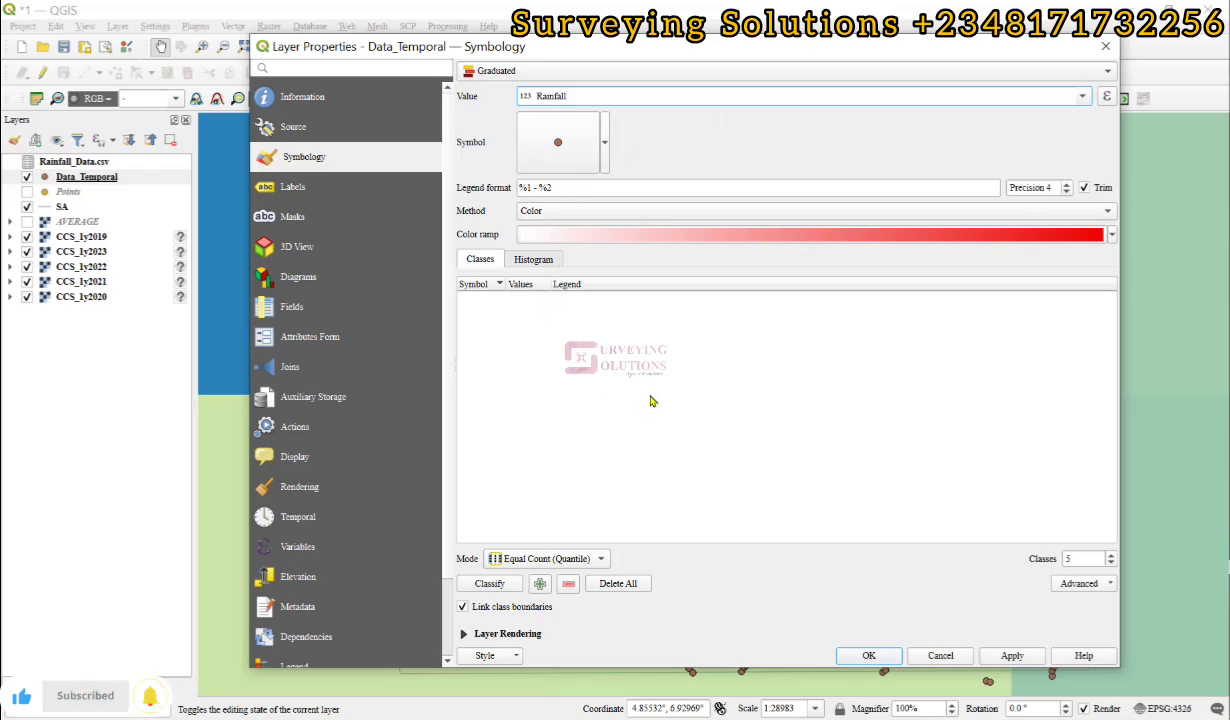
# Step: Classify Rainfall with Equal Interval mode into 10 classes
pyautogui.click(594, 92)
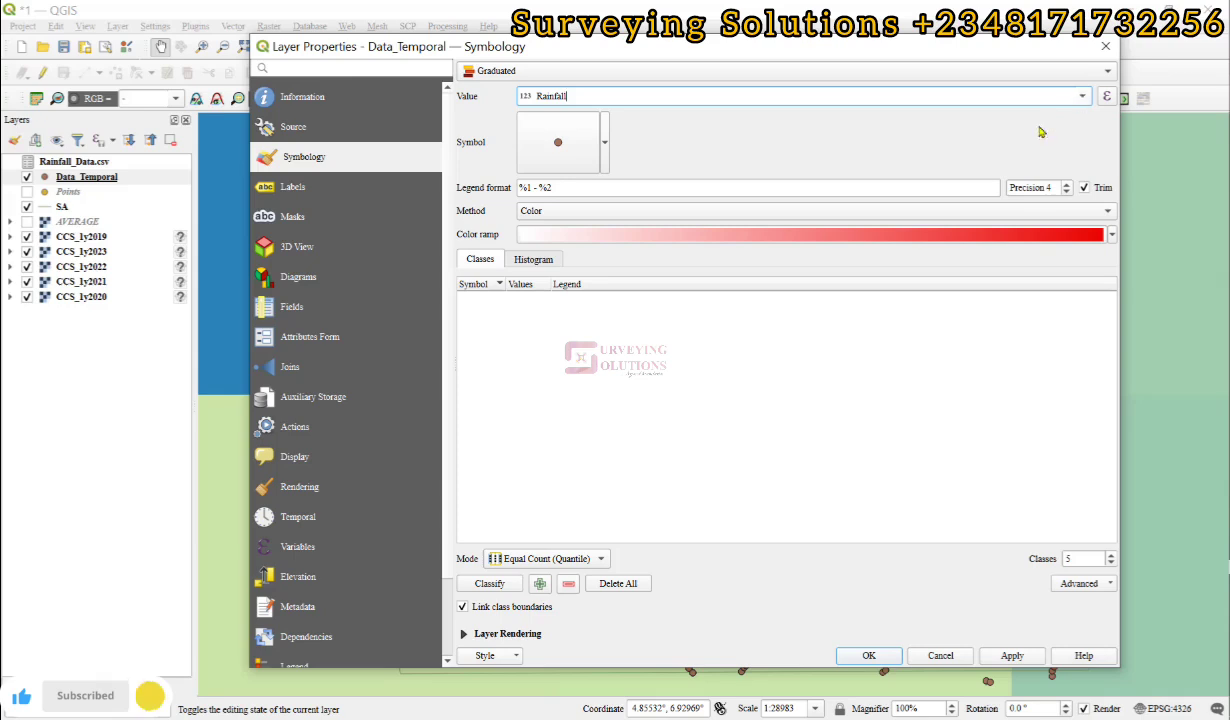
pyautogui.click(518, 558)
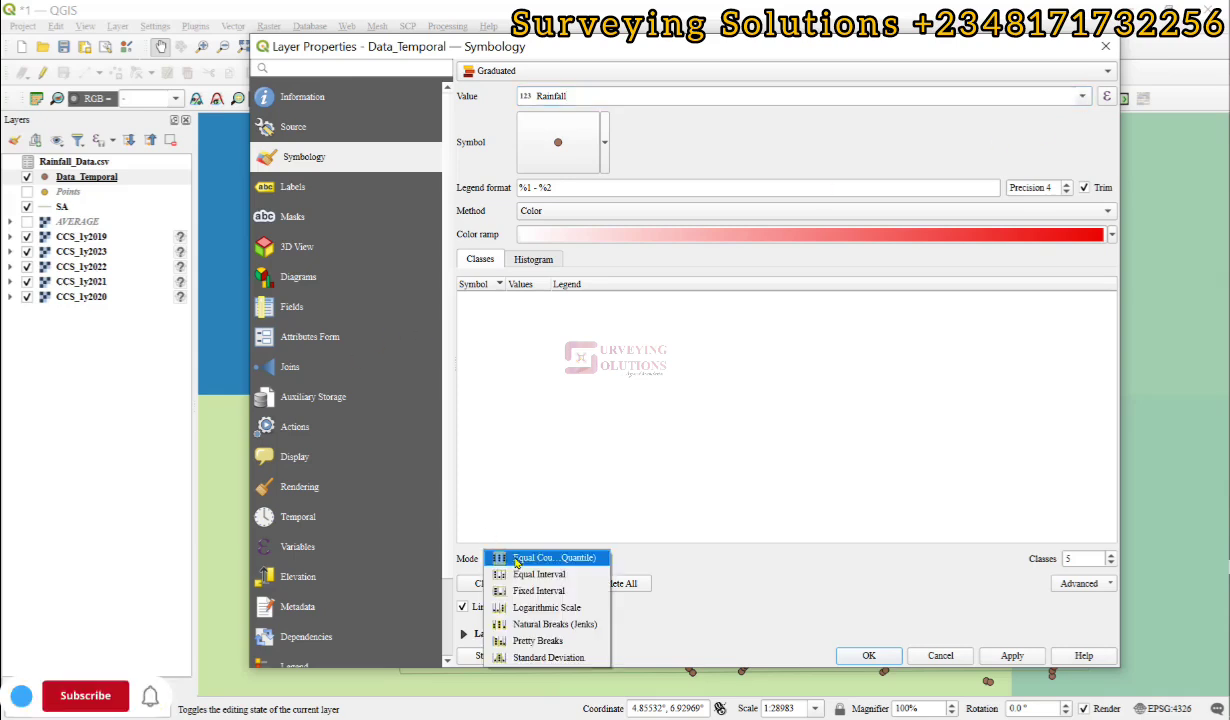
pyautogui.click(520, 573)
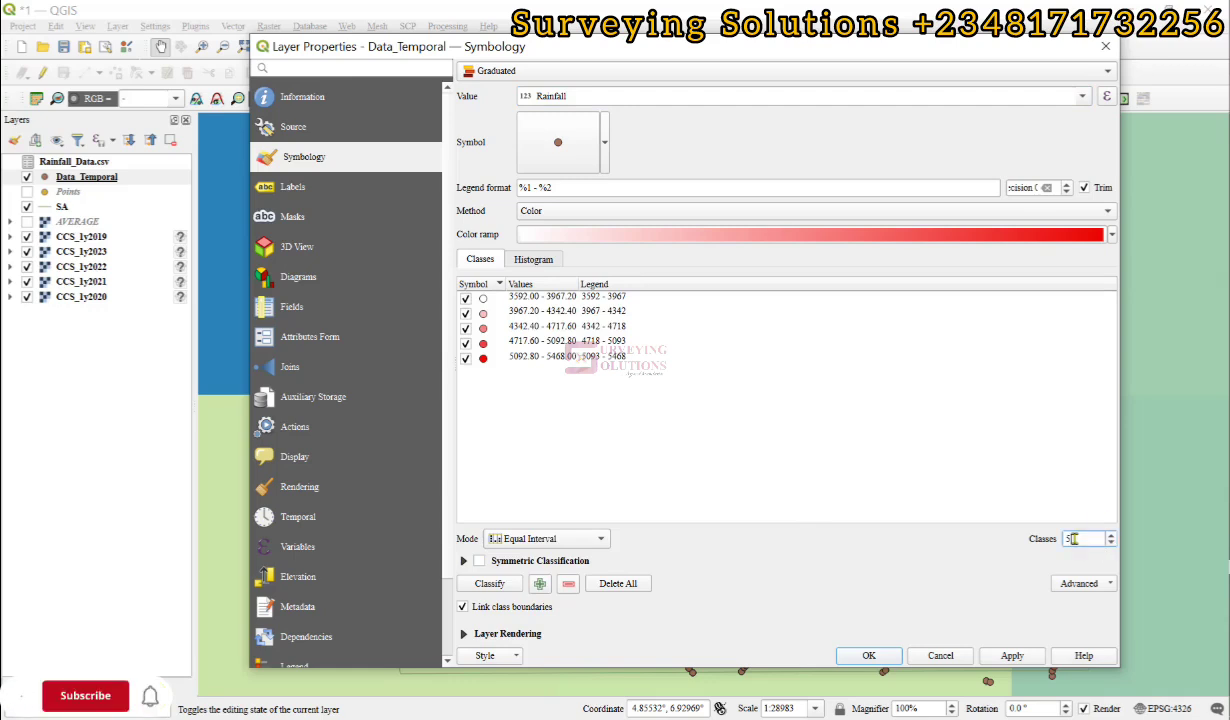
pyautogui.press('BackSpace')
pyautogui.write('1')
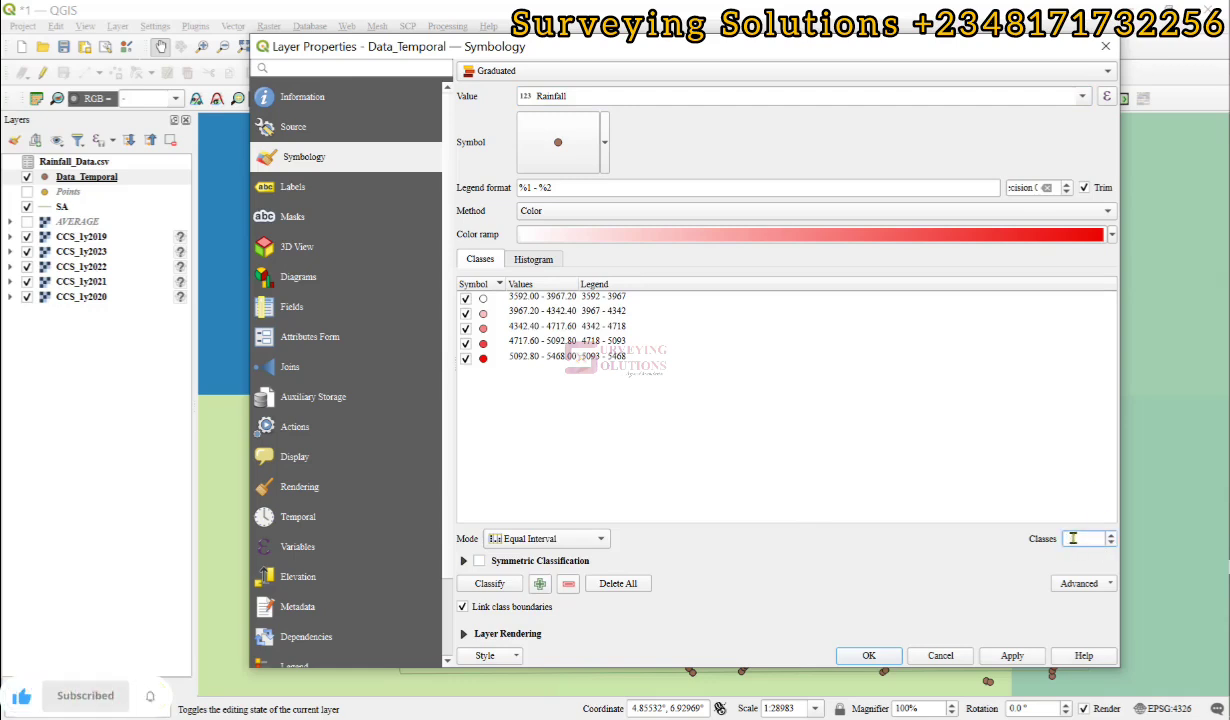
pyautogui.write('0')
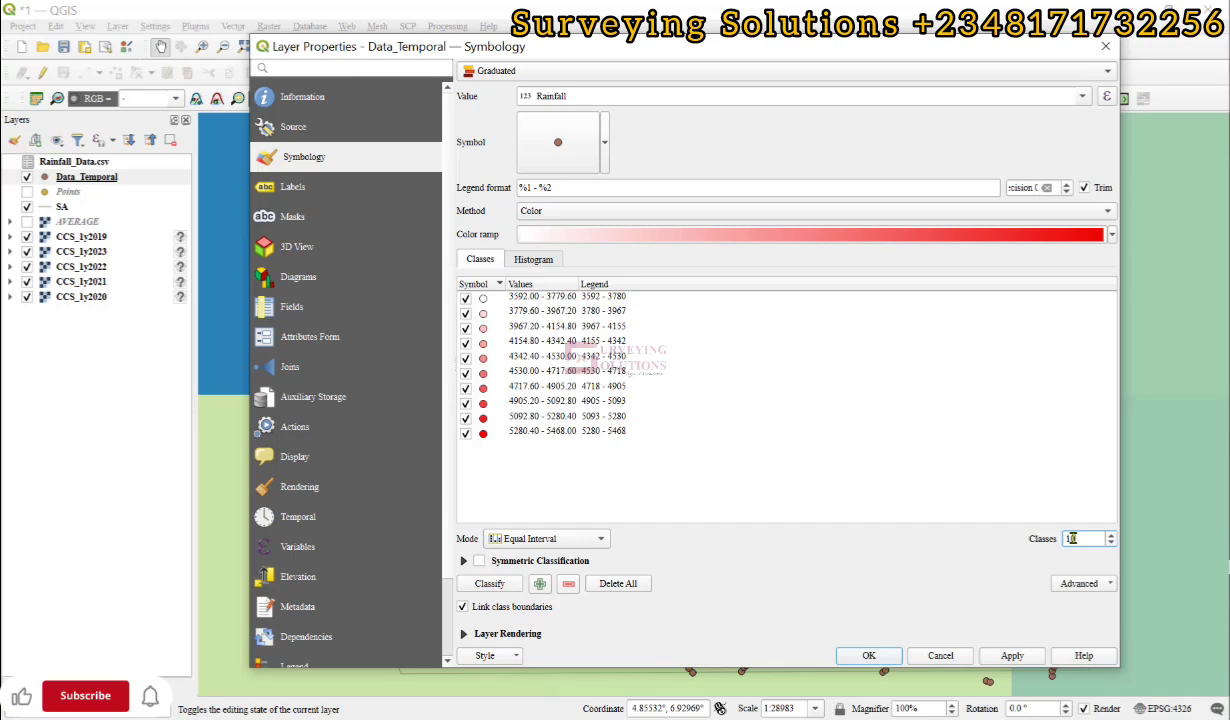
pyautogui.write('0')
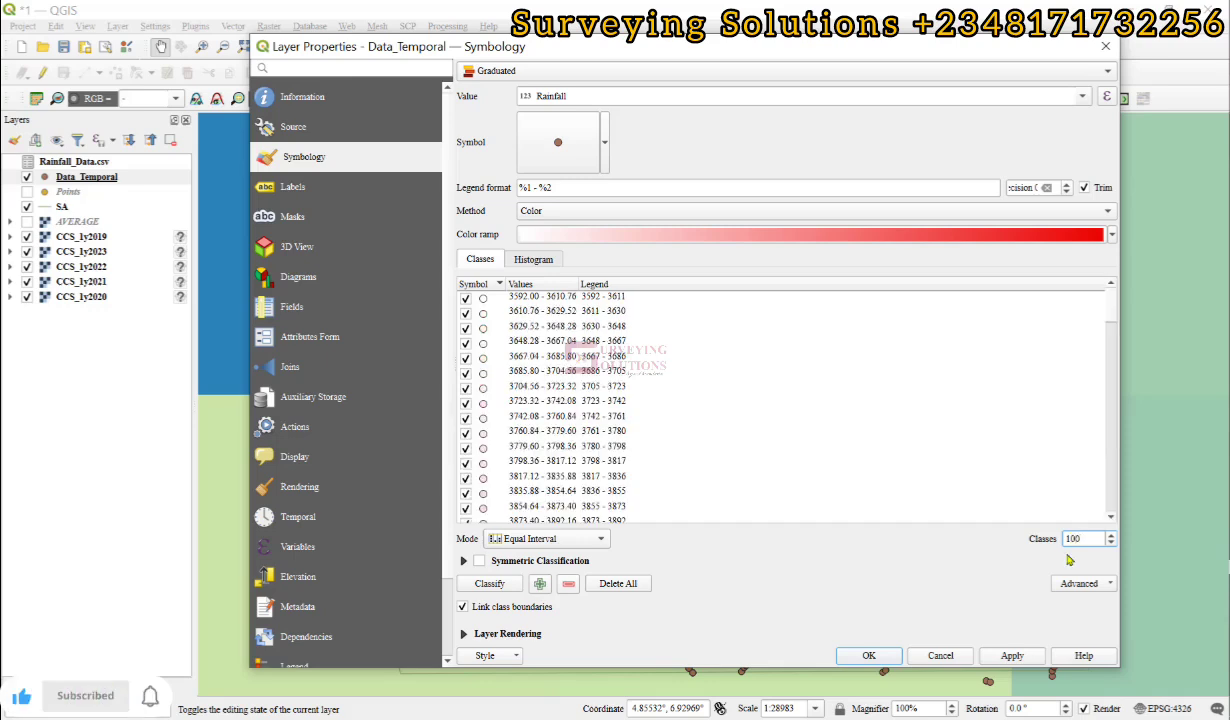
pyautogui.press('BackSpace')
pyautogui.press('BackSpace')
pyautogui.press('BackSpace')
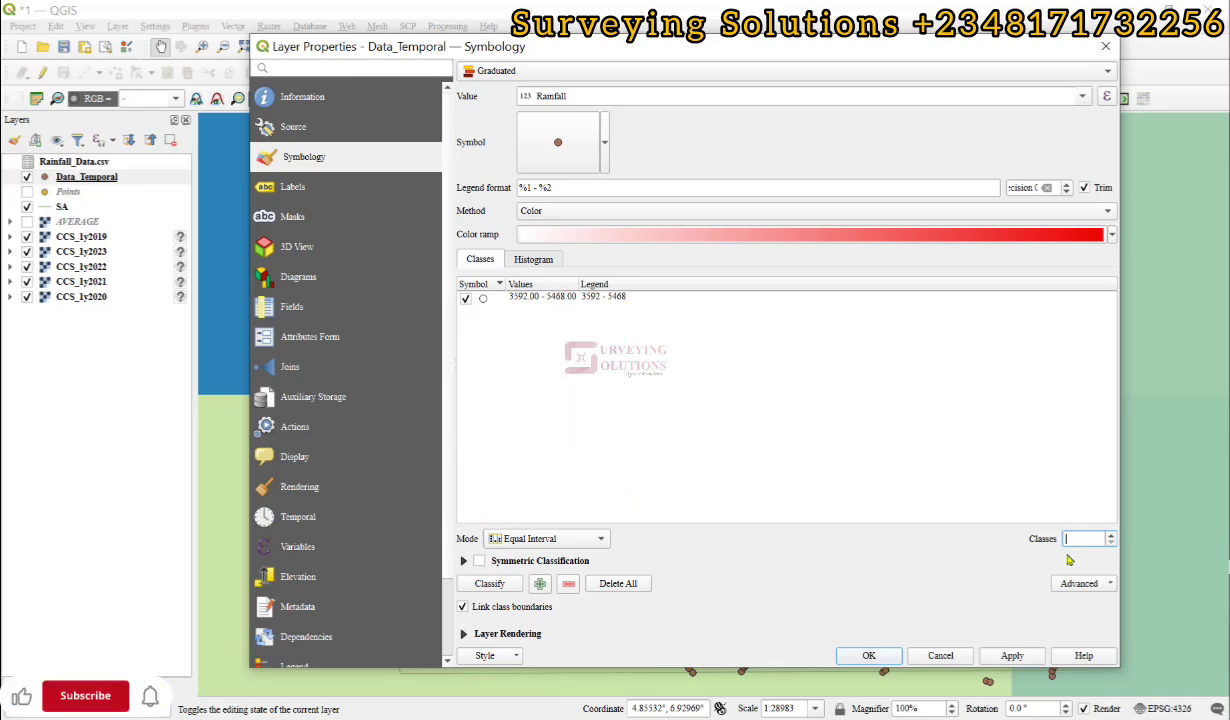
pyautogui.write('10')
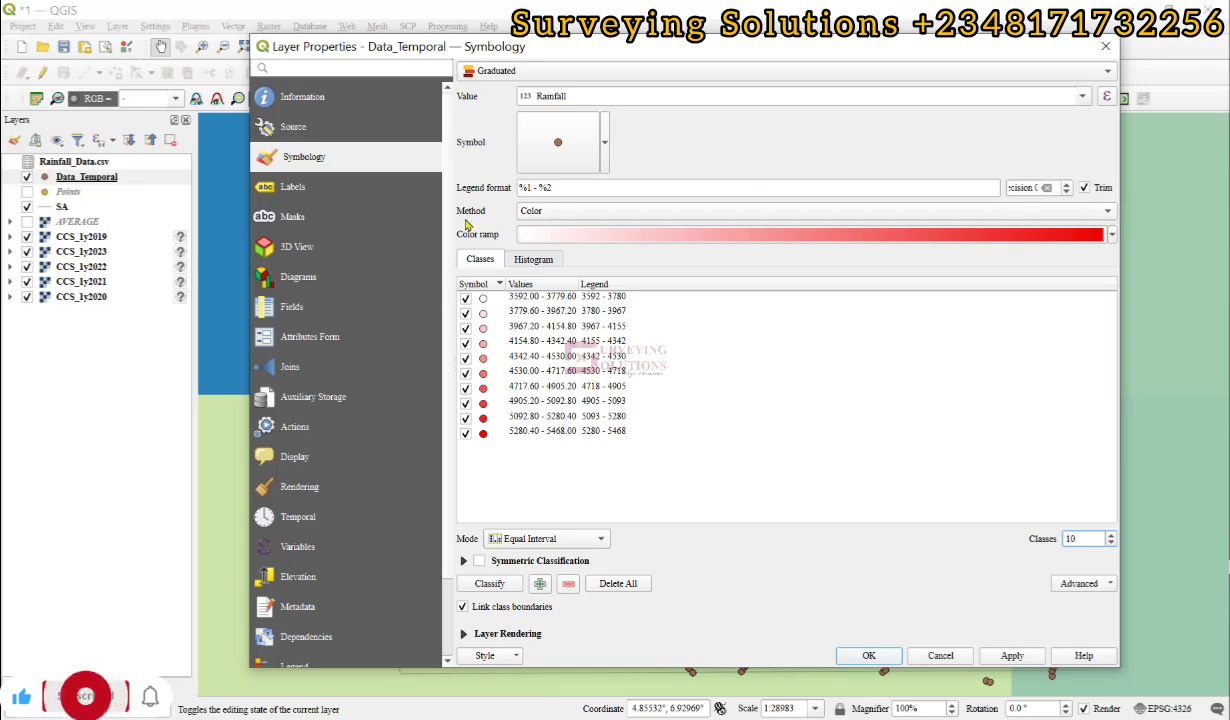
# Step: Try varying the point symbols by Size, then set Method back to Color
pyautogui.click(565, 213)
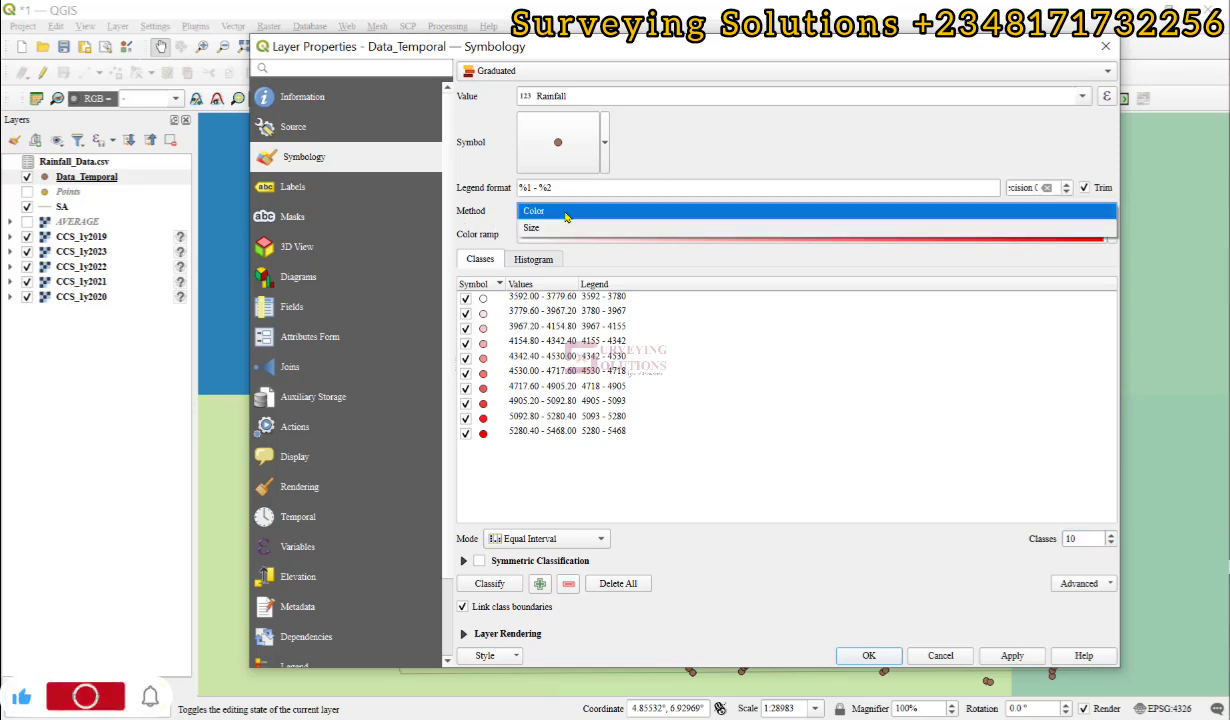
pyautogui.click(563, 227)
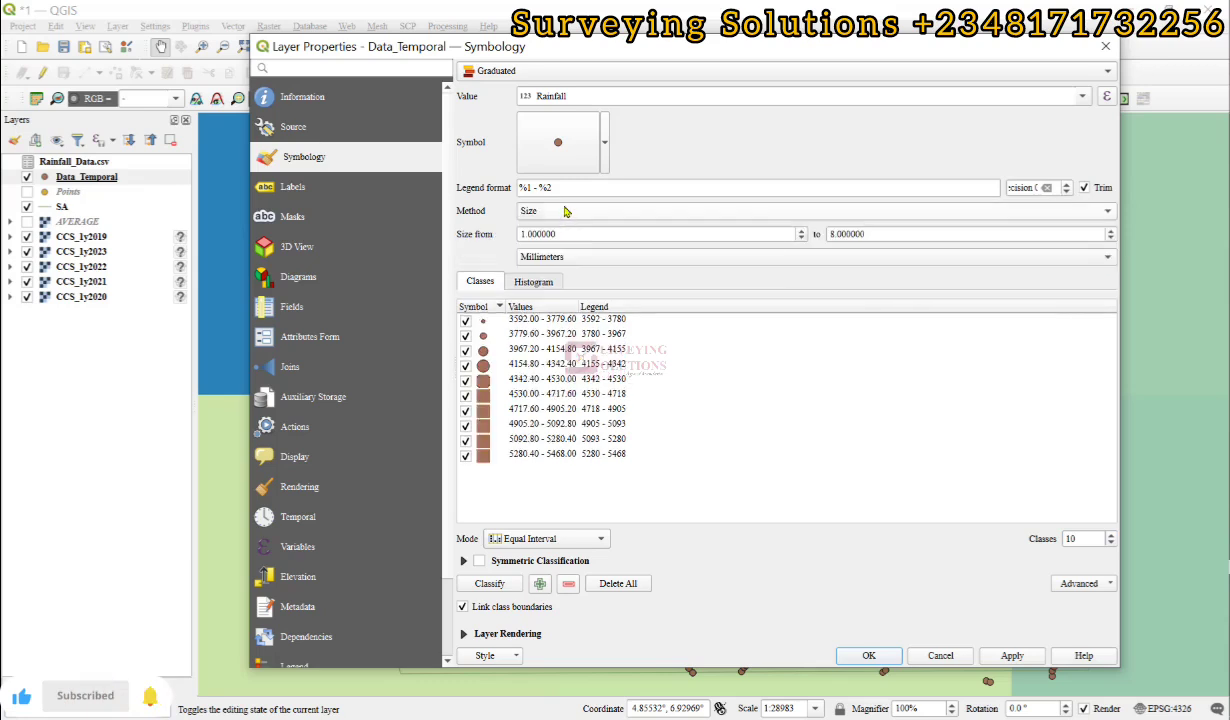
pyautogui.click(565, 211)
pyautogui.click(565, 196)
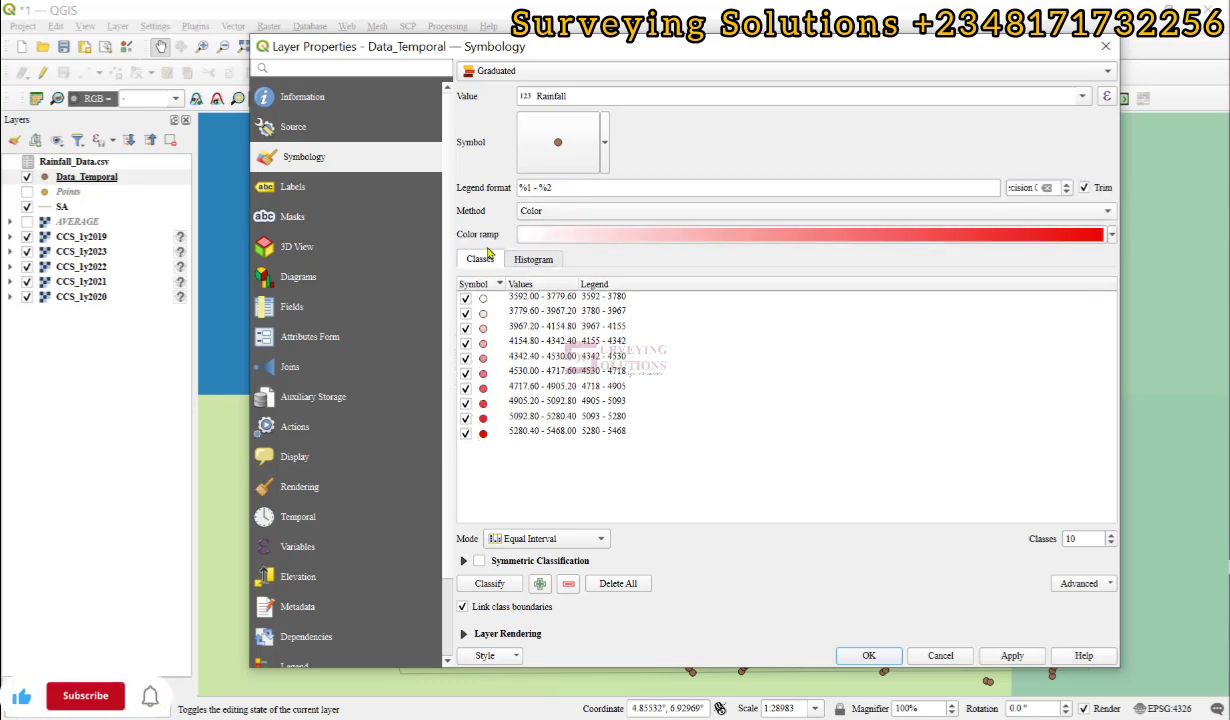
# Step: Colour the ten Rainfall classes with the Turbo ramp, apply, and close Layer Properties
pyautogui.click(1112, 234)
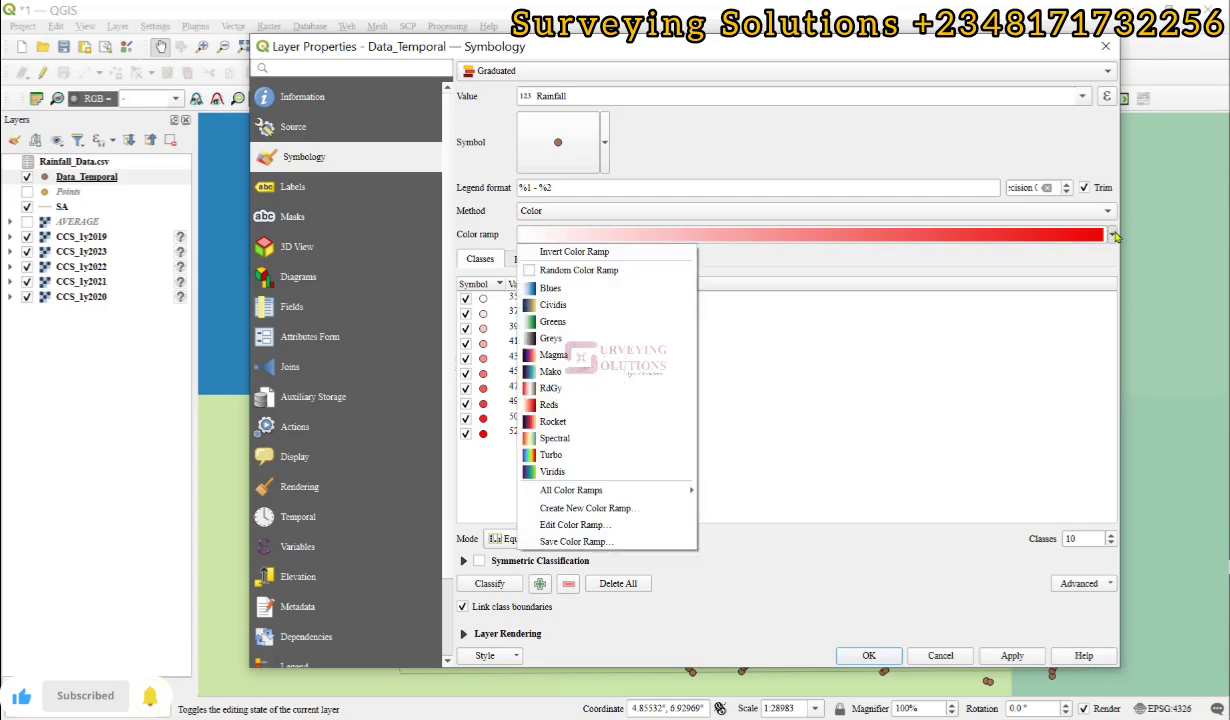
pyautogui.click(591, 458)
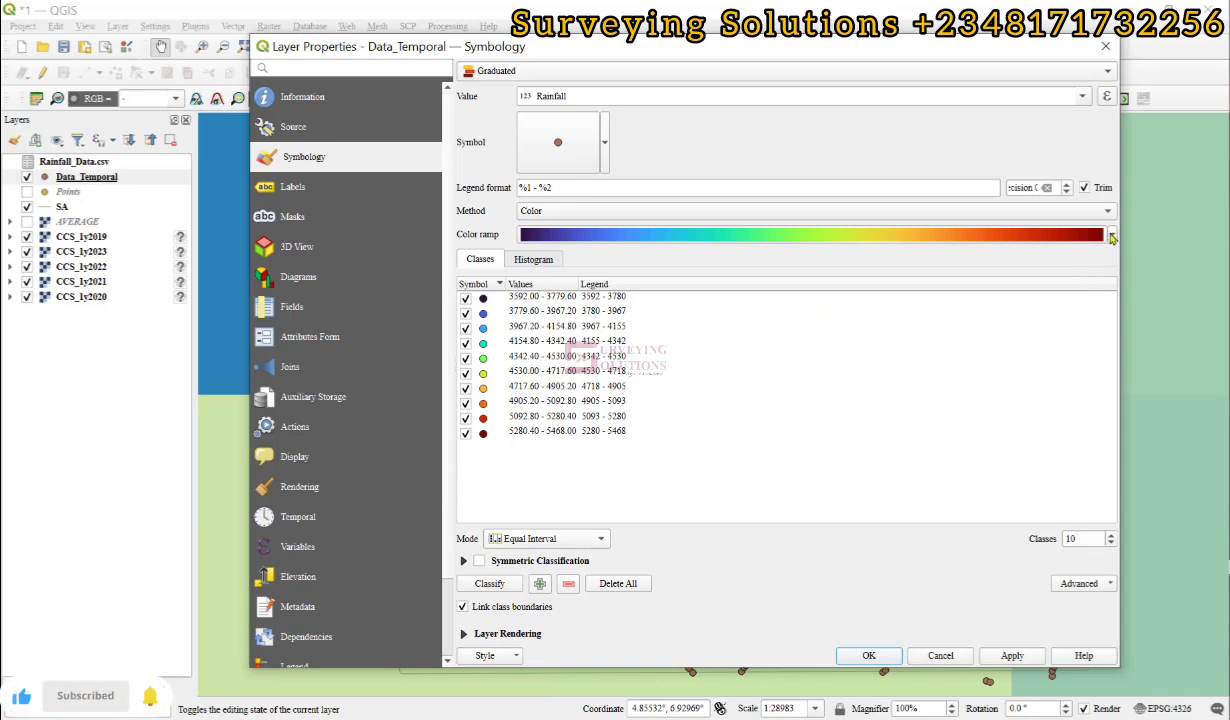
pyautogui.click(1012, 656)
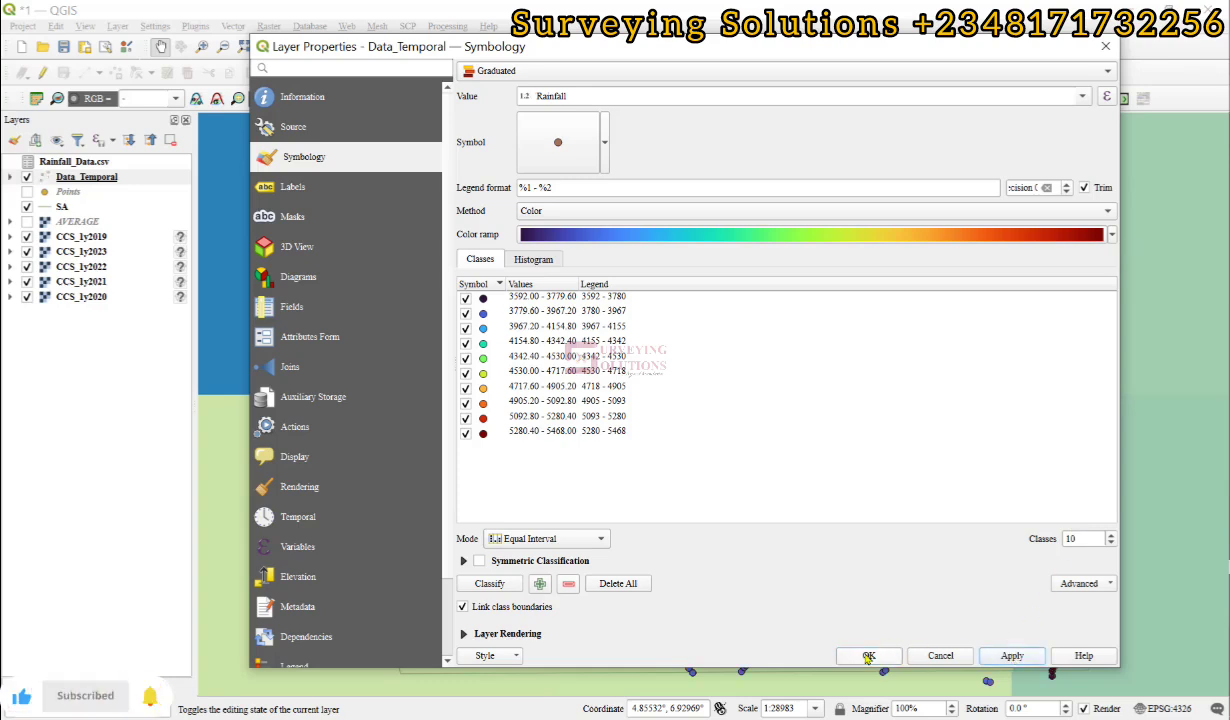
pyautogui.click(868, 657)
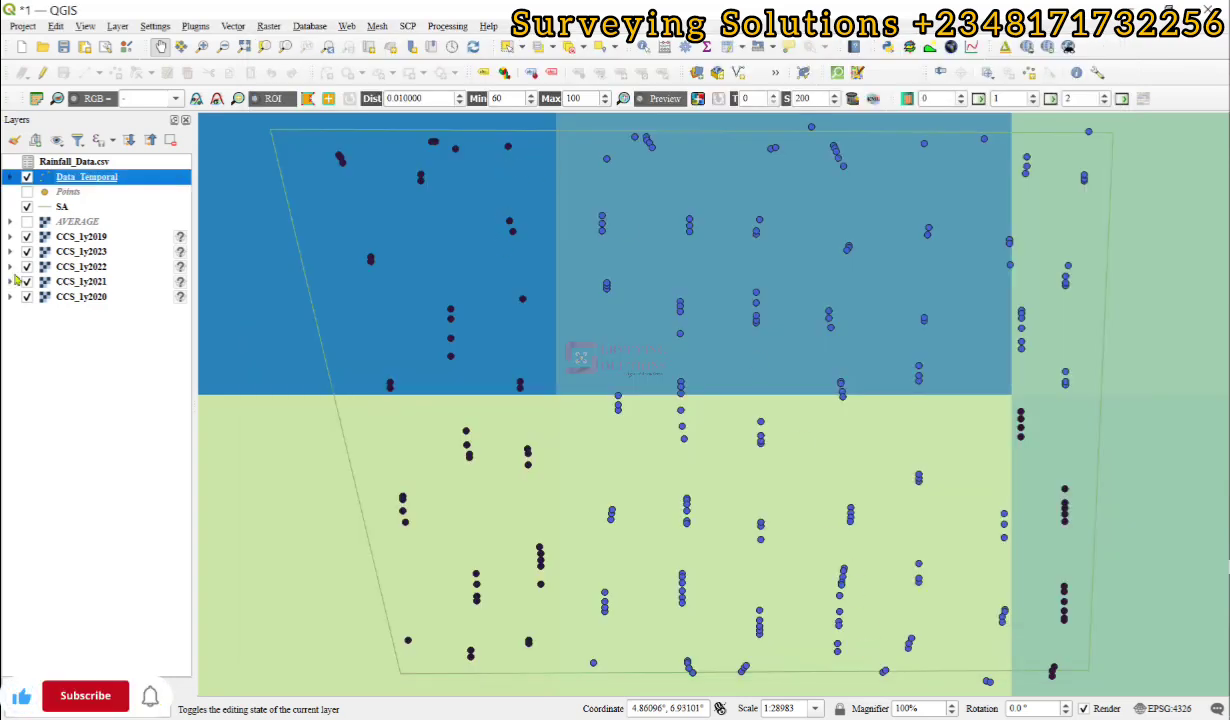
# Step: Hide the CCS_1y2019 through CCS_1y2023 rasters and expand the Data_Temporal legend
pyautogui.click(27, 237)
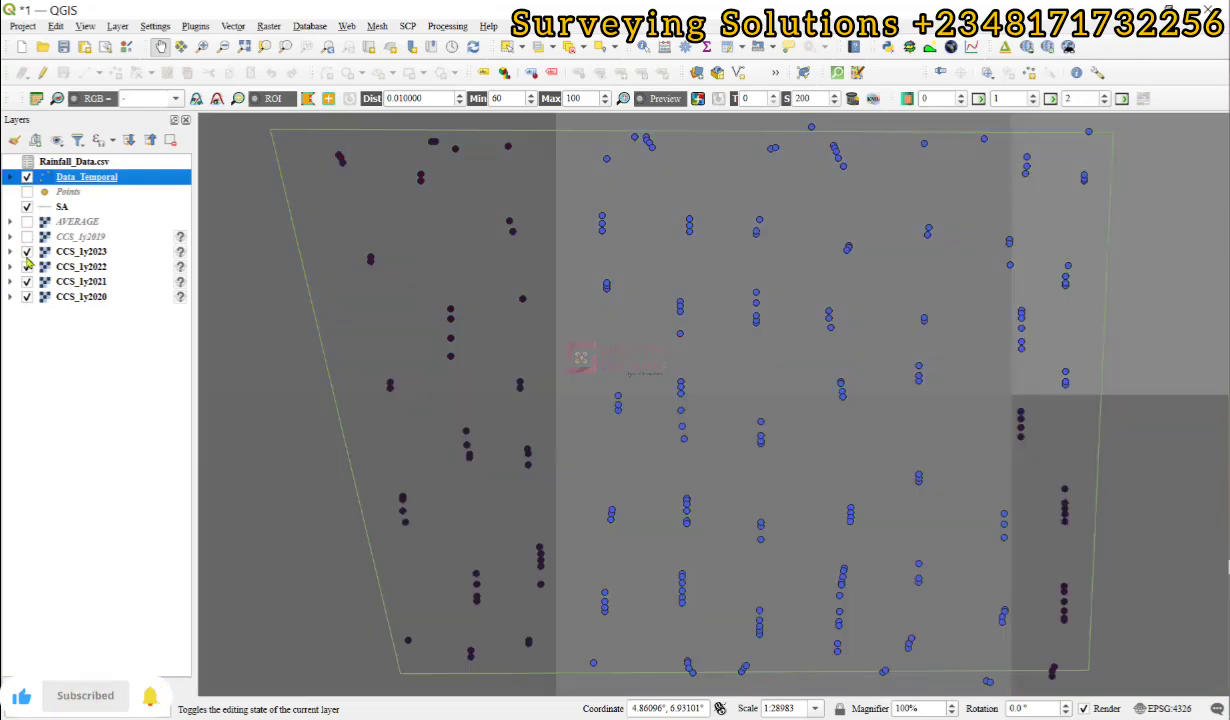
pyautogui.click(27, 252)
pyautogui.click(27, 267)
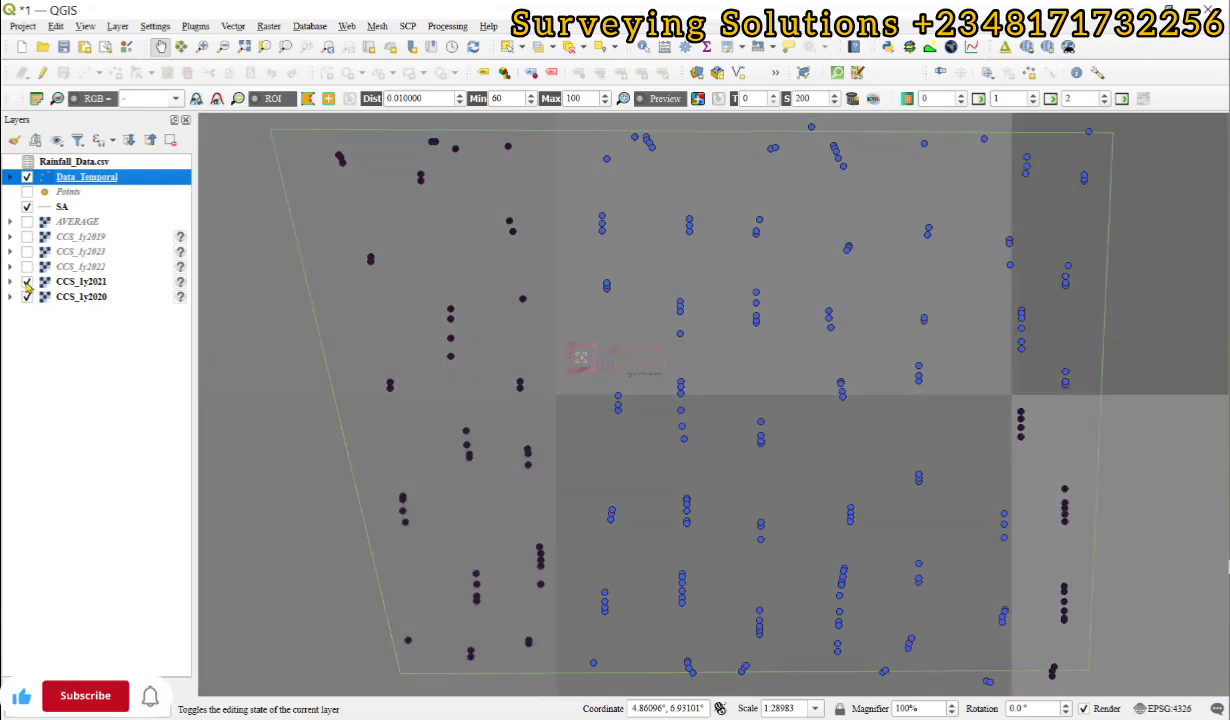
pyautogui.click(27, 282)
pyautogui.click(27, 297)
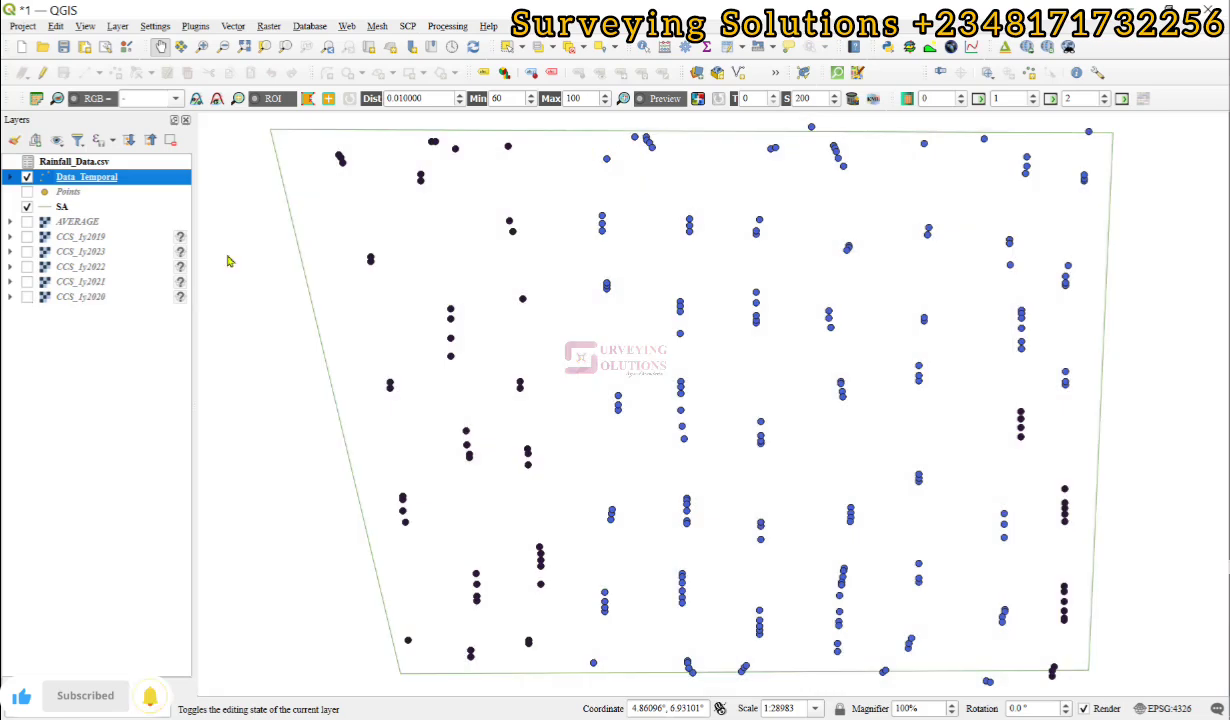
pyautogui.click(9, 177)
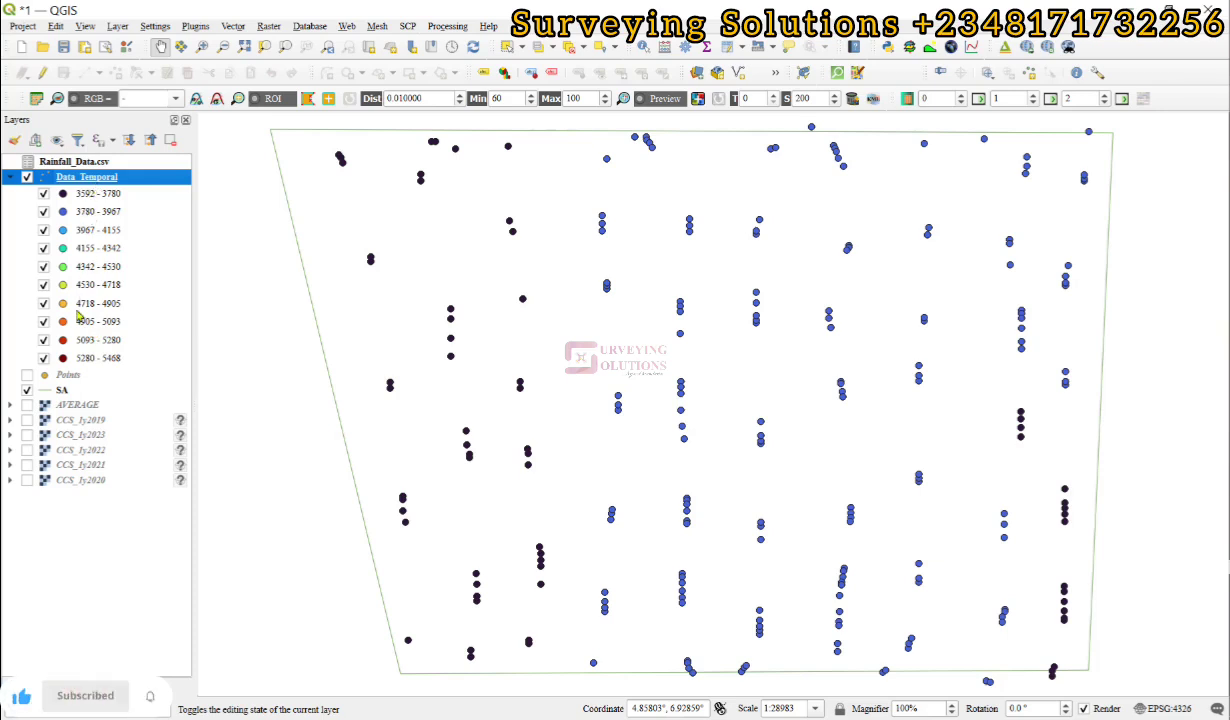
# Step: Open Data_Temporal's Temporal properties and enable dynamic temporal control
pyautogui.rightClick(74, 177)
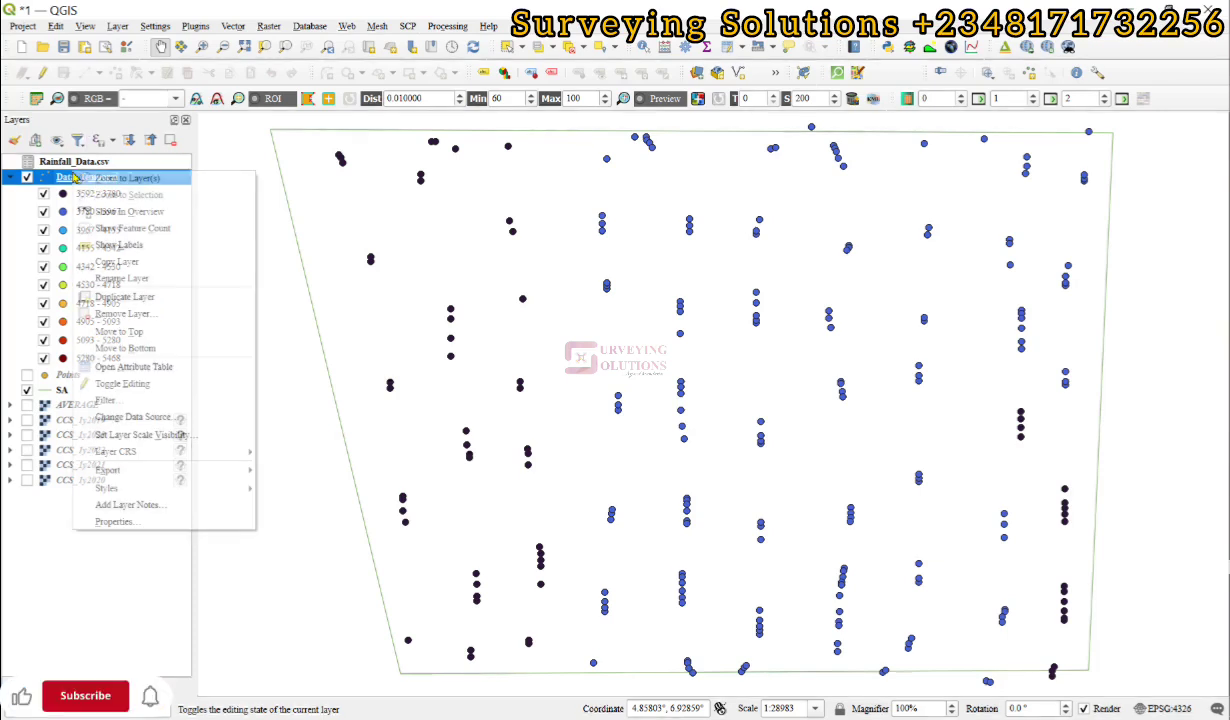
pyautogui.click(114, 523)
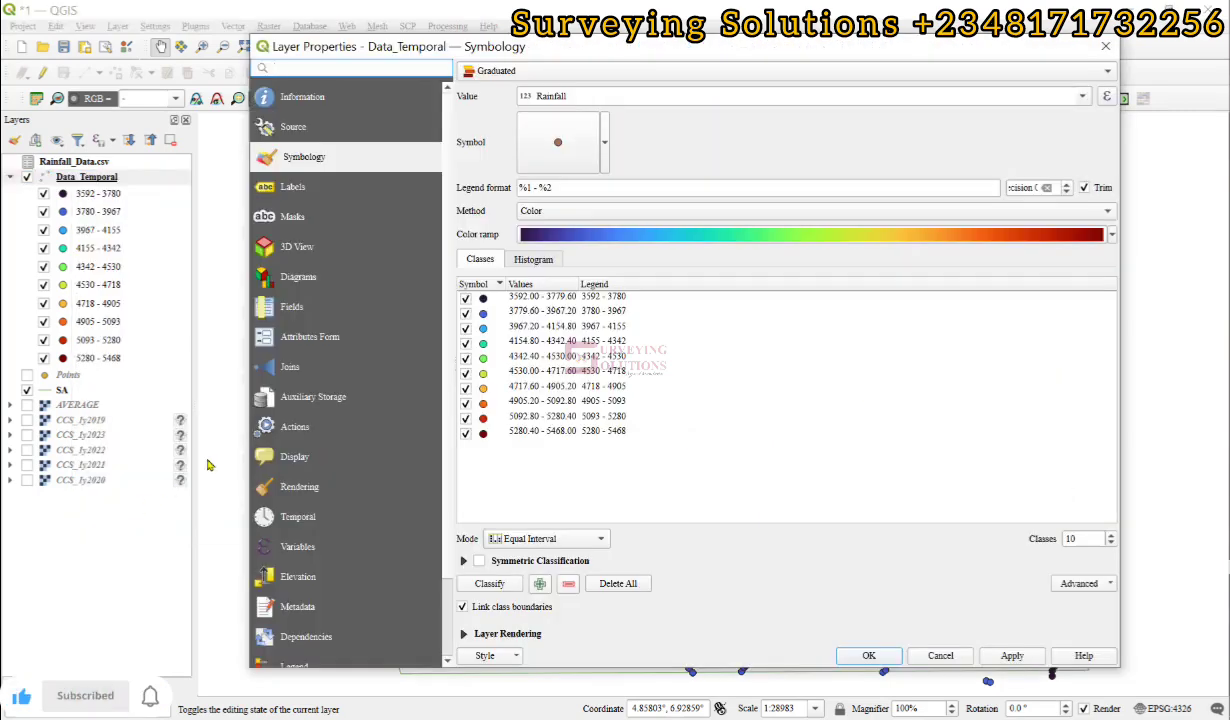
pyautogui.click(298, 517)
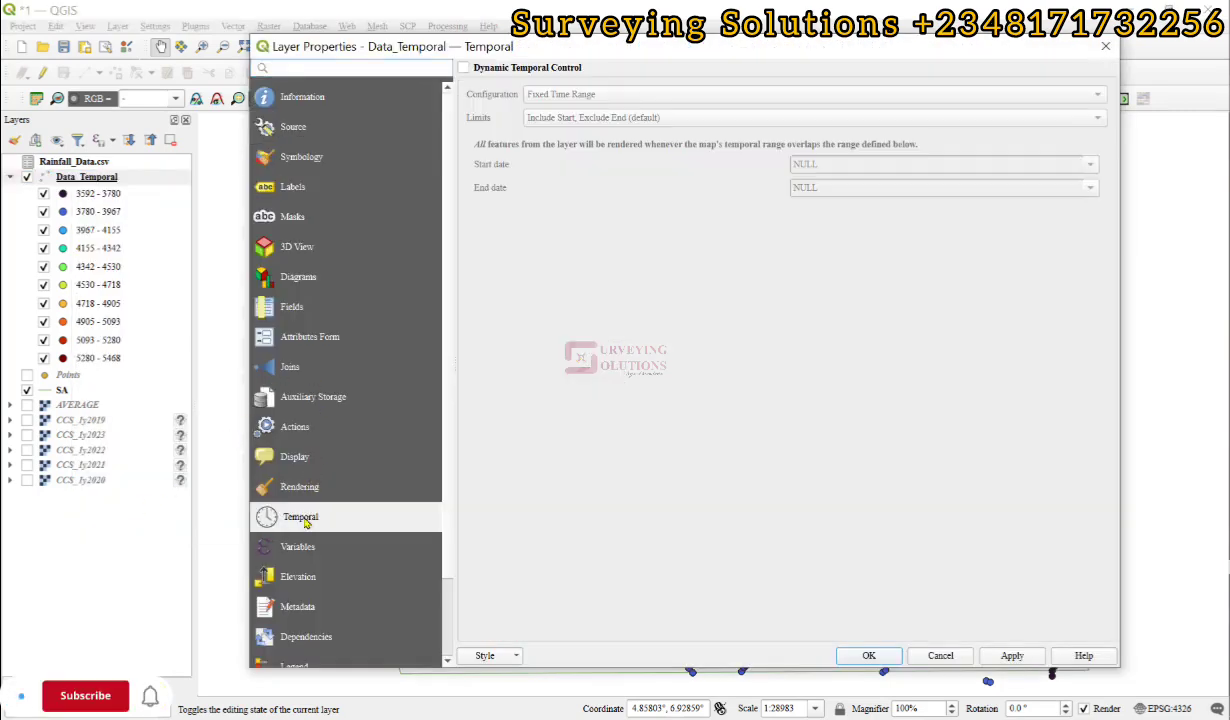
pyautogui.click(464, 72)
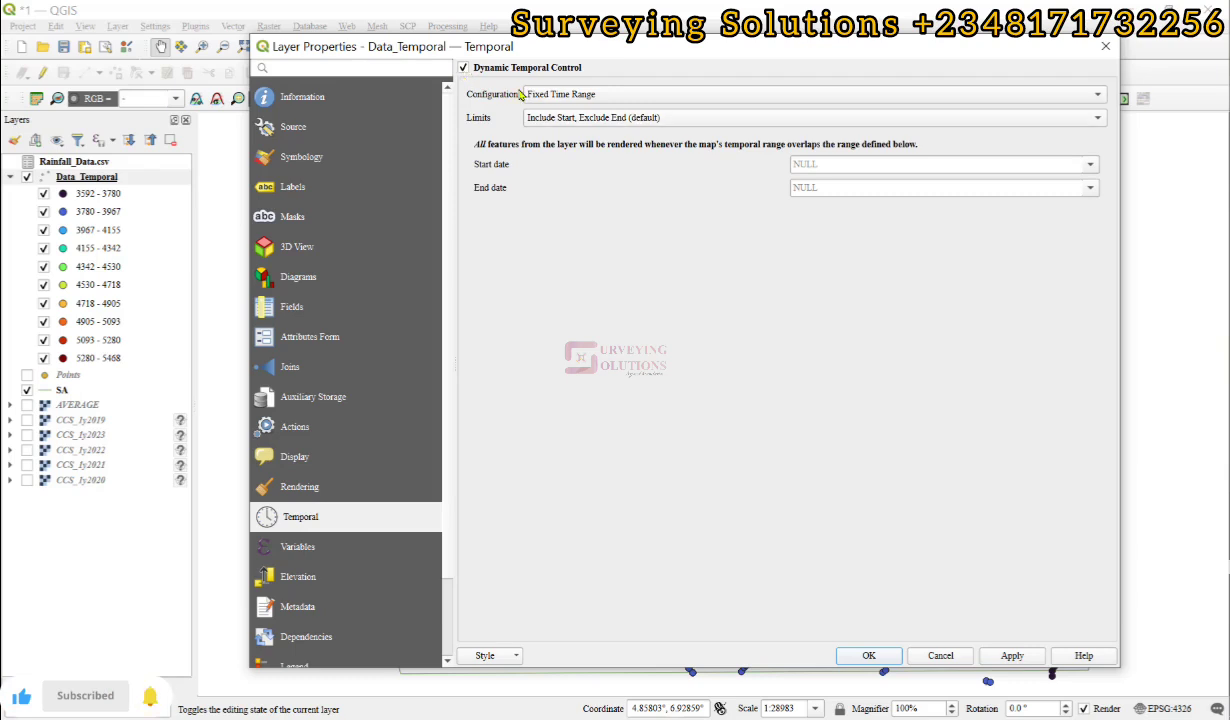
# Step: Use Single Field with Date/Time on Date_, keeping default limits, and apply
pyautogui.click(616, 97)
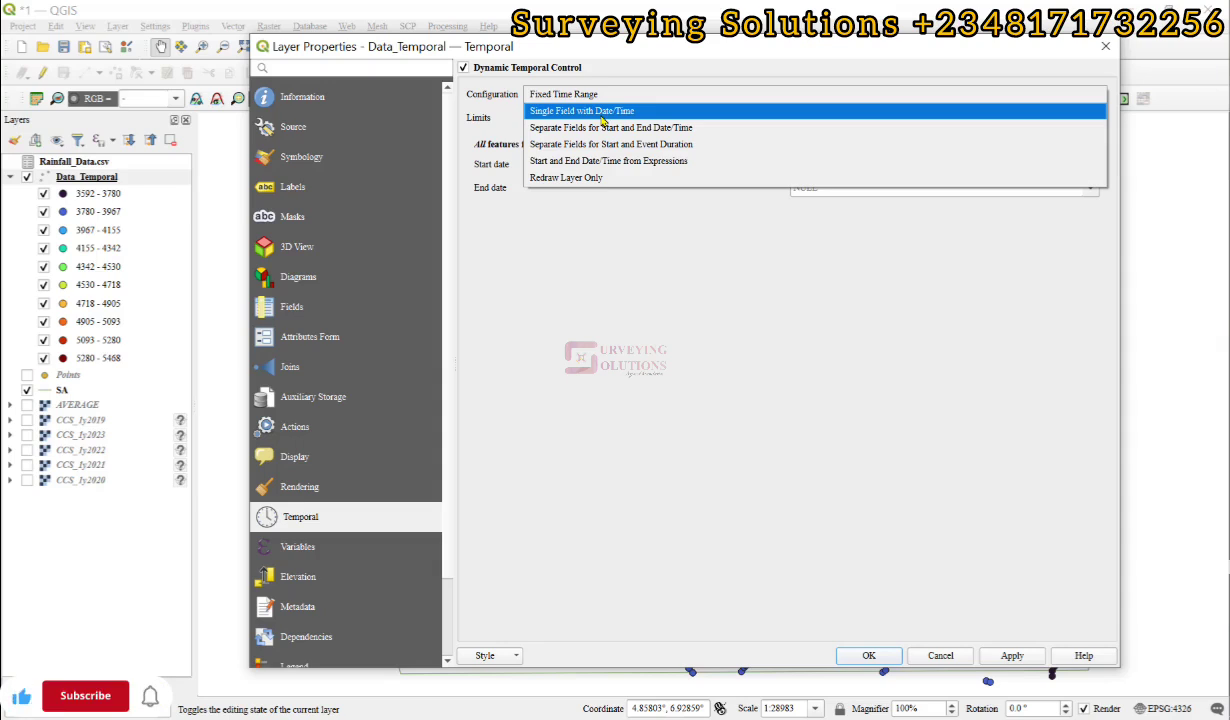
pyautogui.click(602, 117)
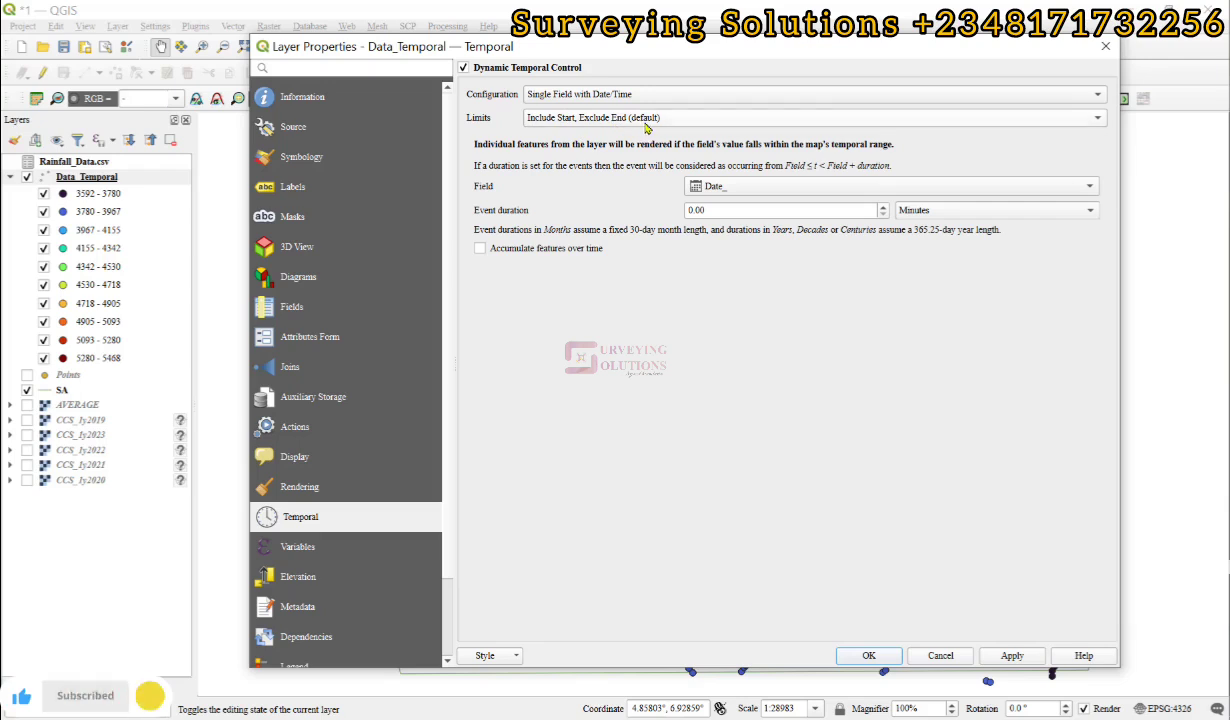
pyautogui.click(645, 120)
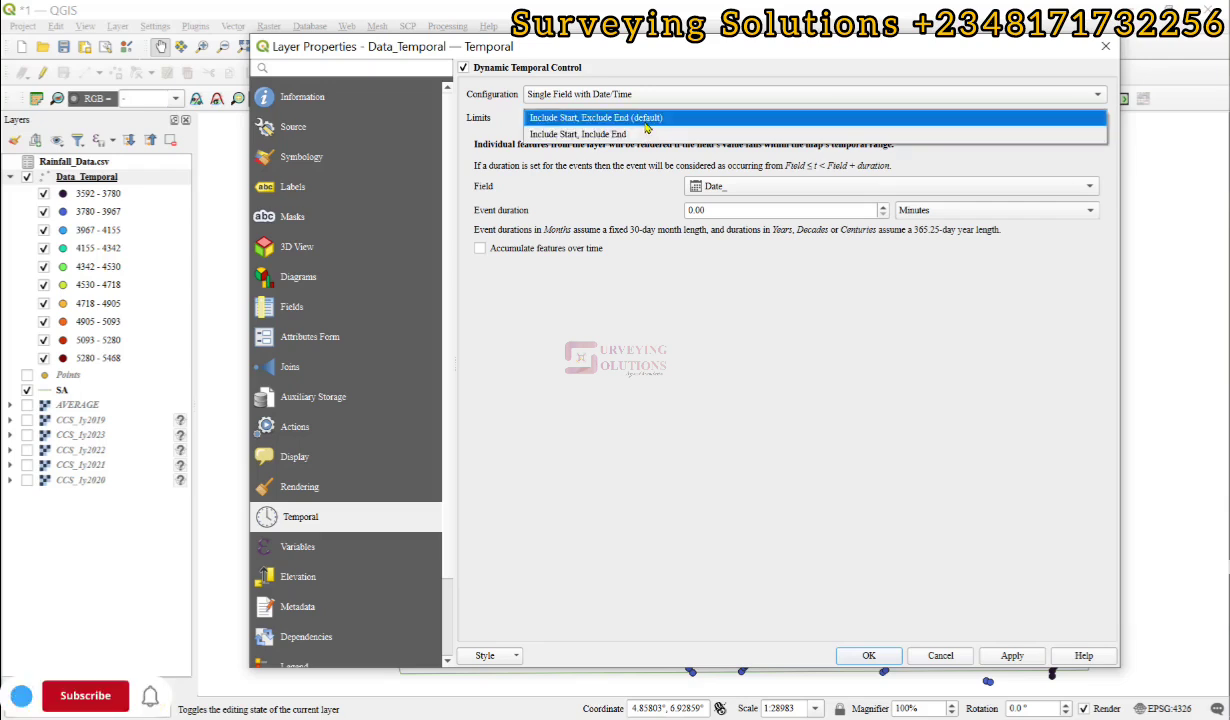
pyautogui.click(645, 119)
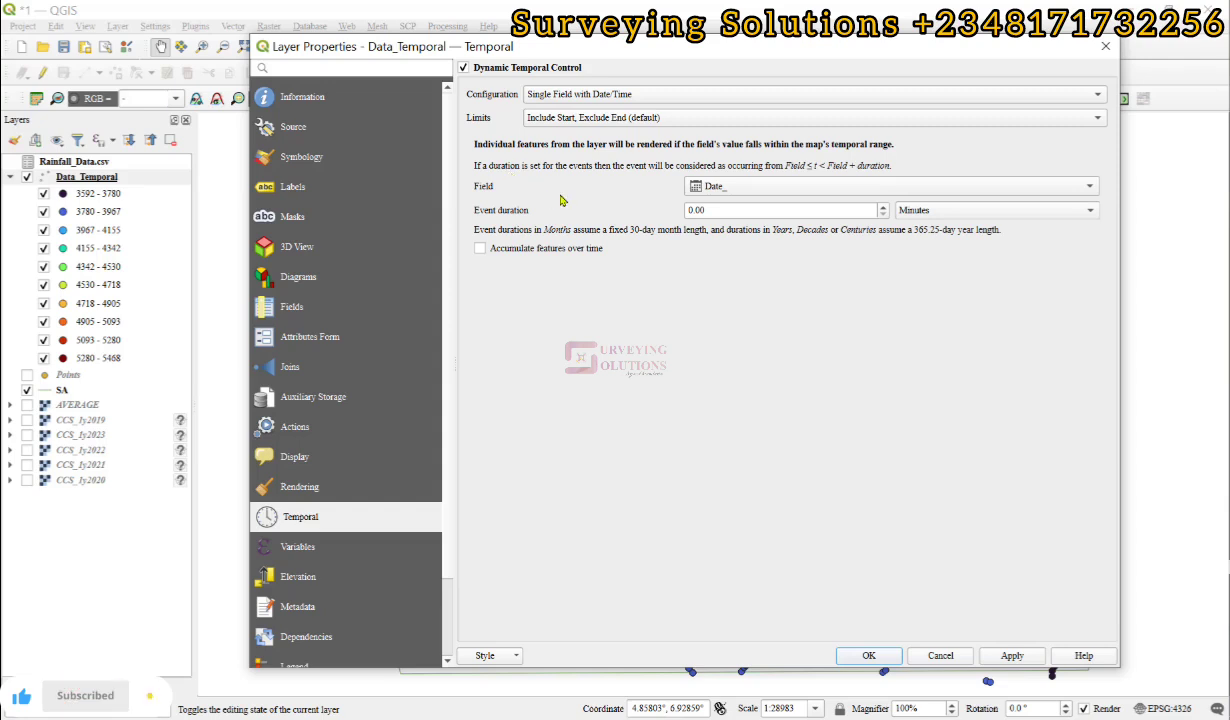
pyautogui.click(758, 190)
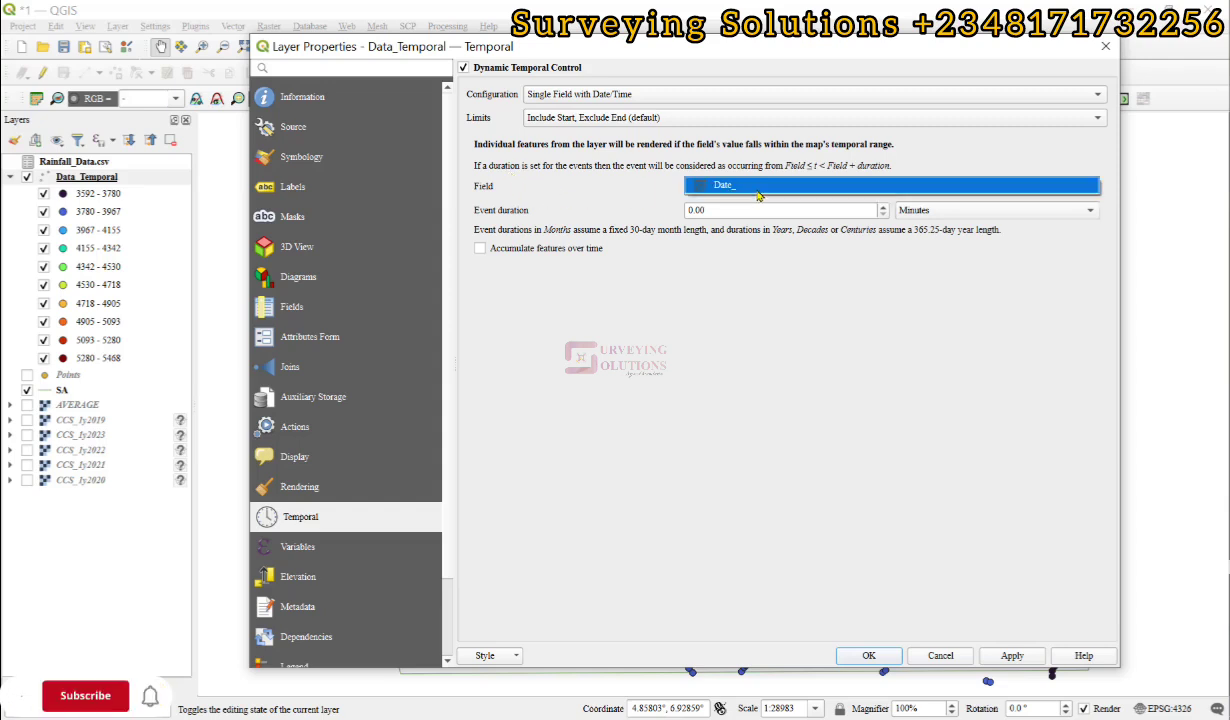
pyautogui.click(740, 187)
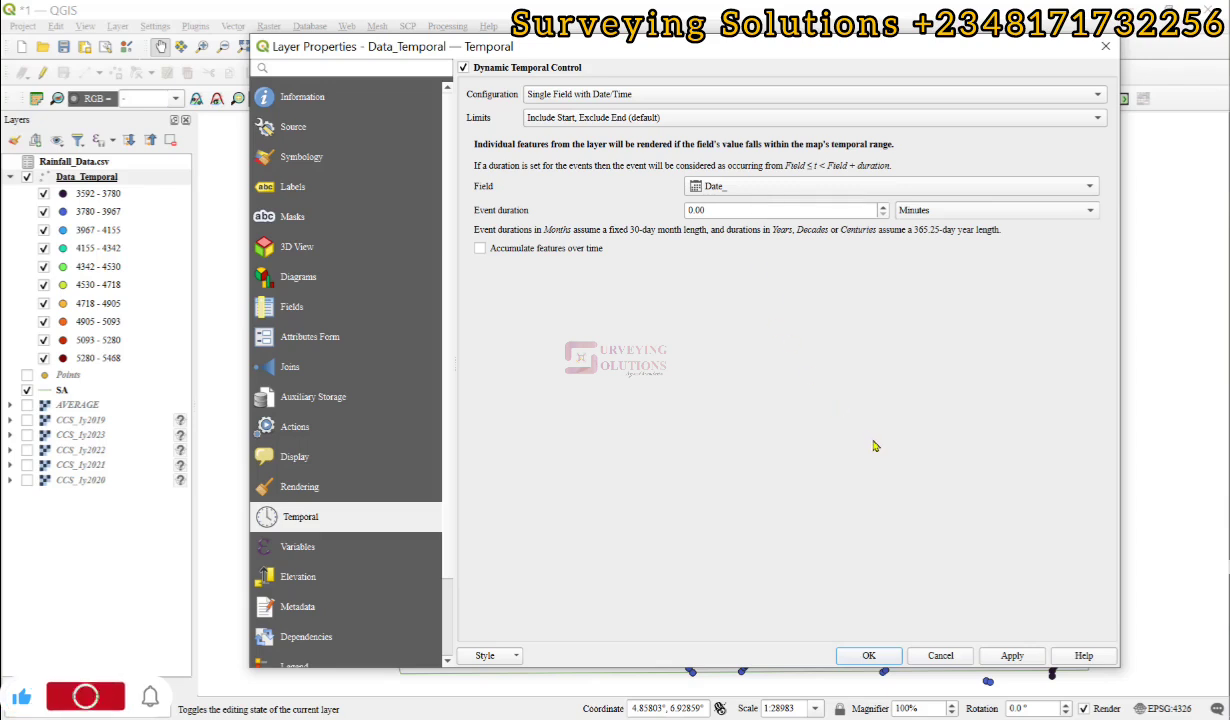
pyautogui.click(1011, 656)
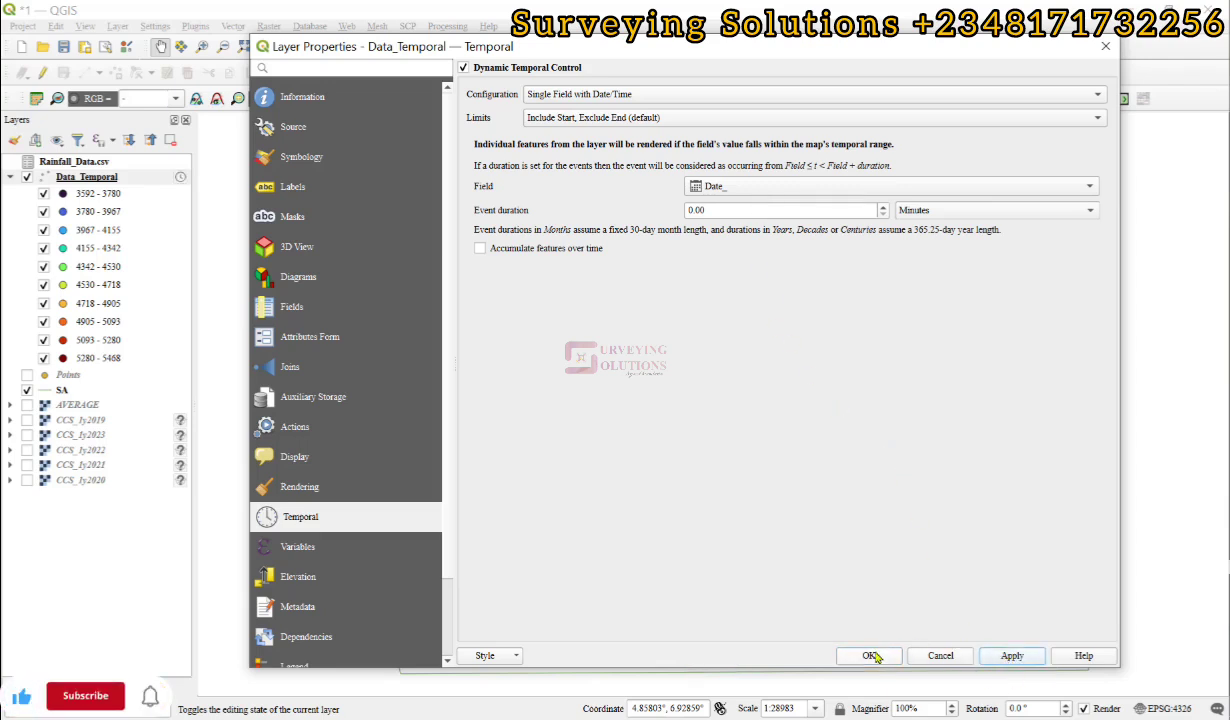
# Step: Animate the Temporal Controller over the full 2019–2023 range in 1-year steps
pyautogui.click(871, 656)
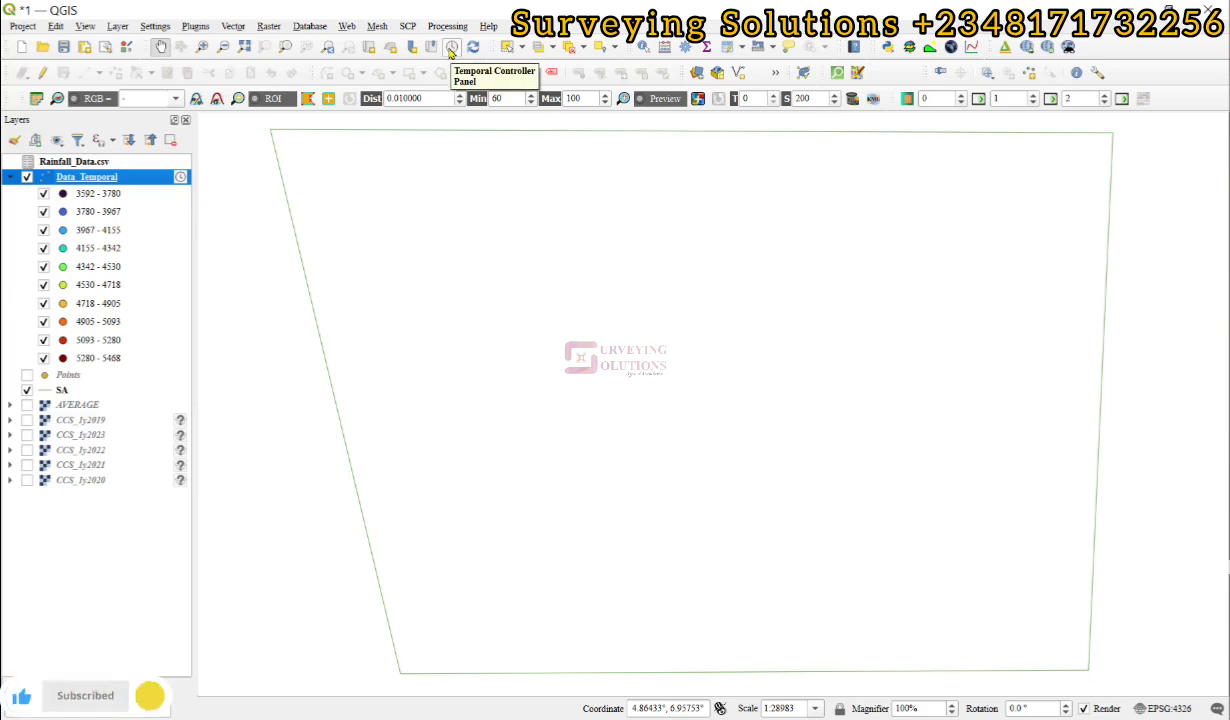
pyautogui.click(451, 48)
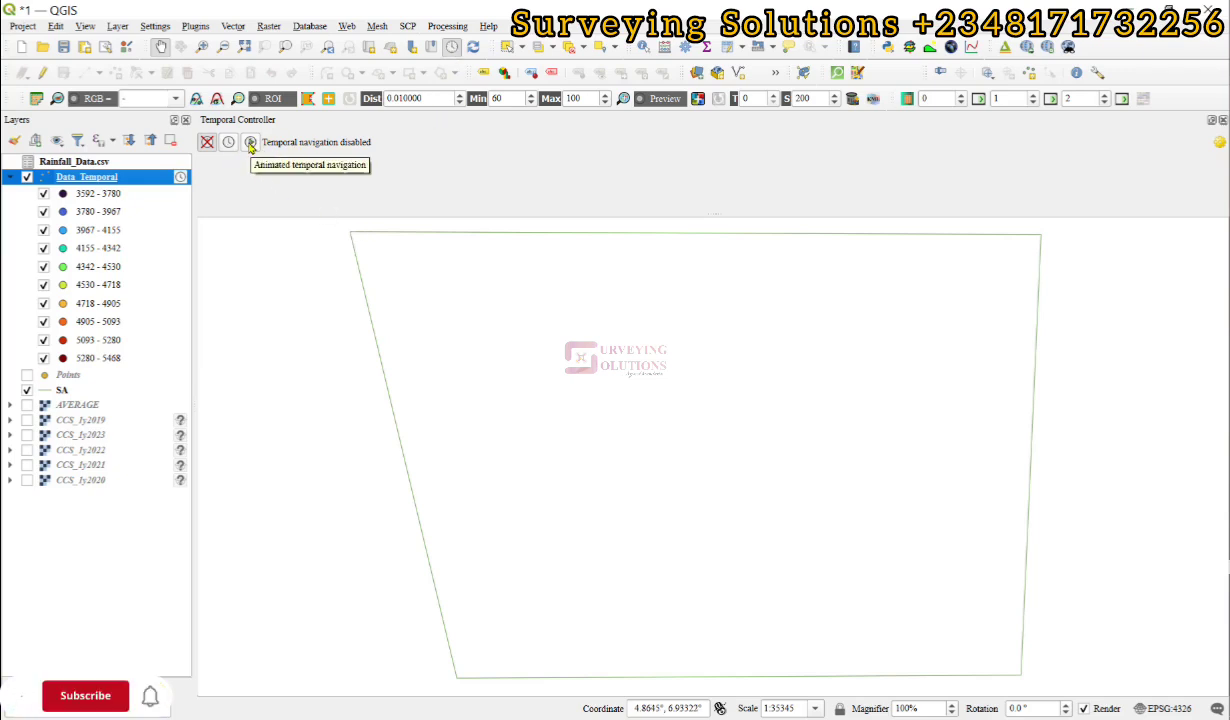
pyautogui.click(250, 142)
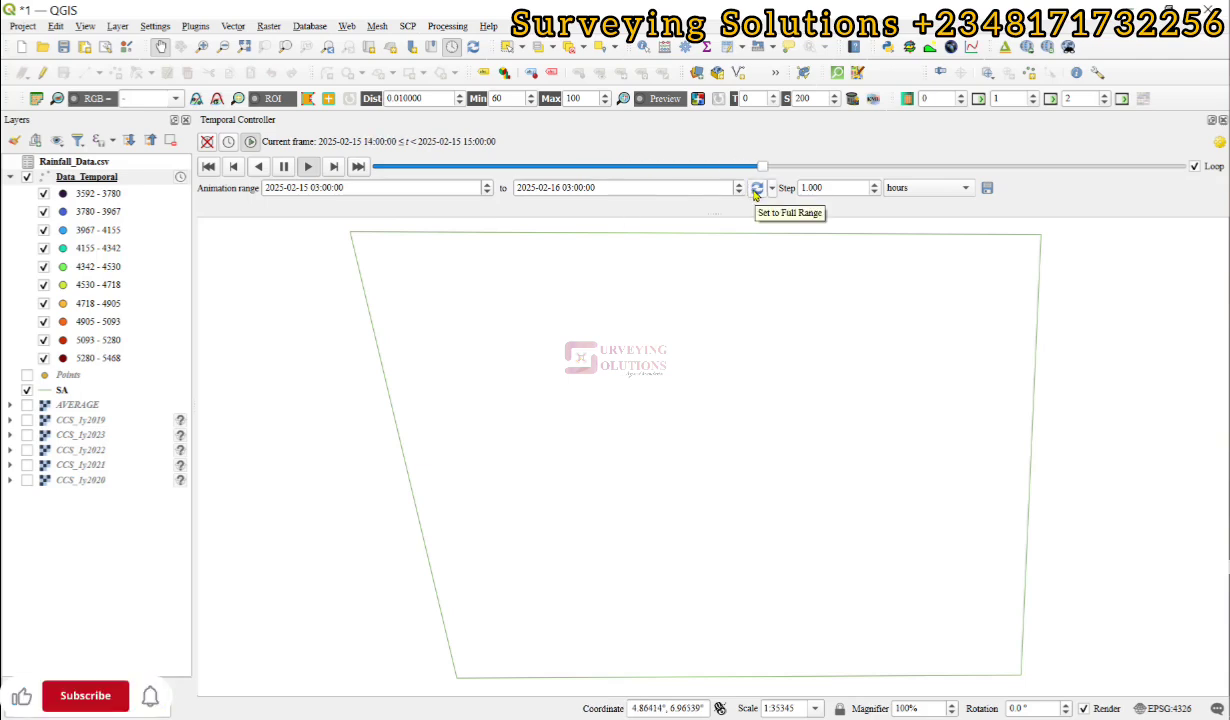
pyautogui.click(756, 189)
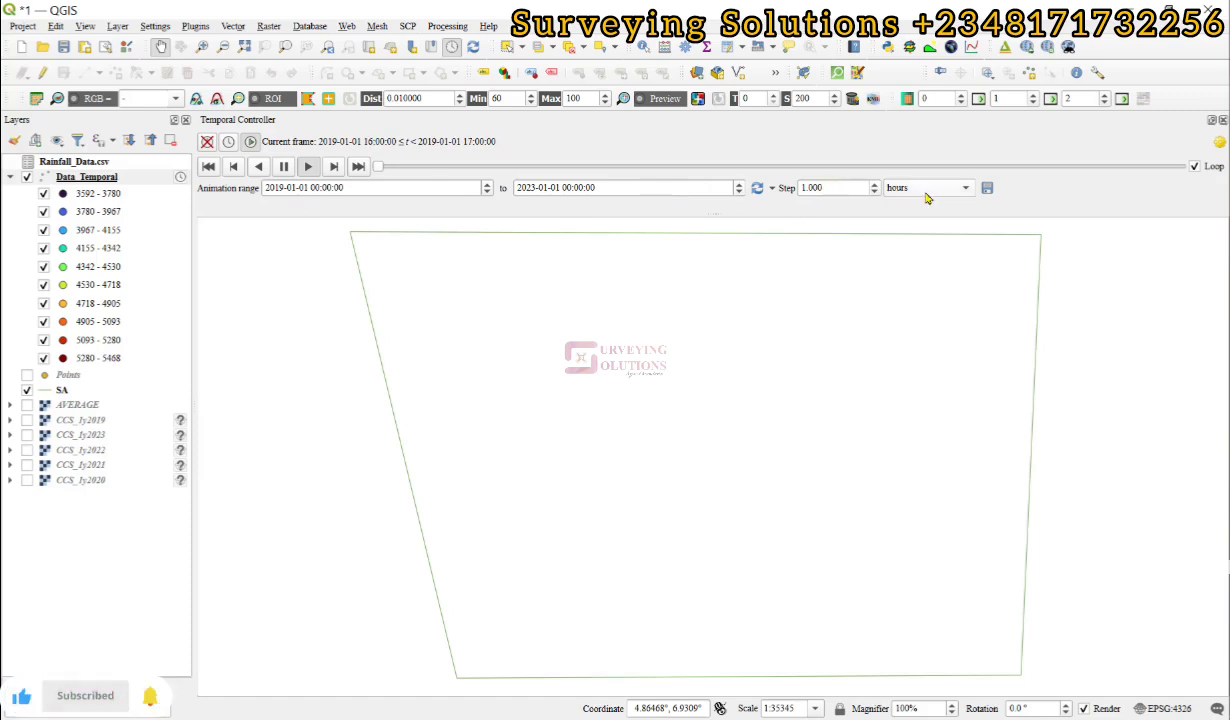
pyautogui.click(933, 190)
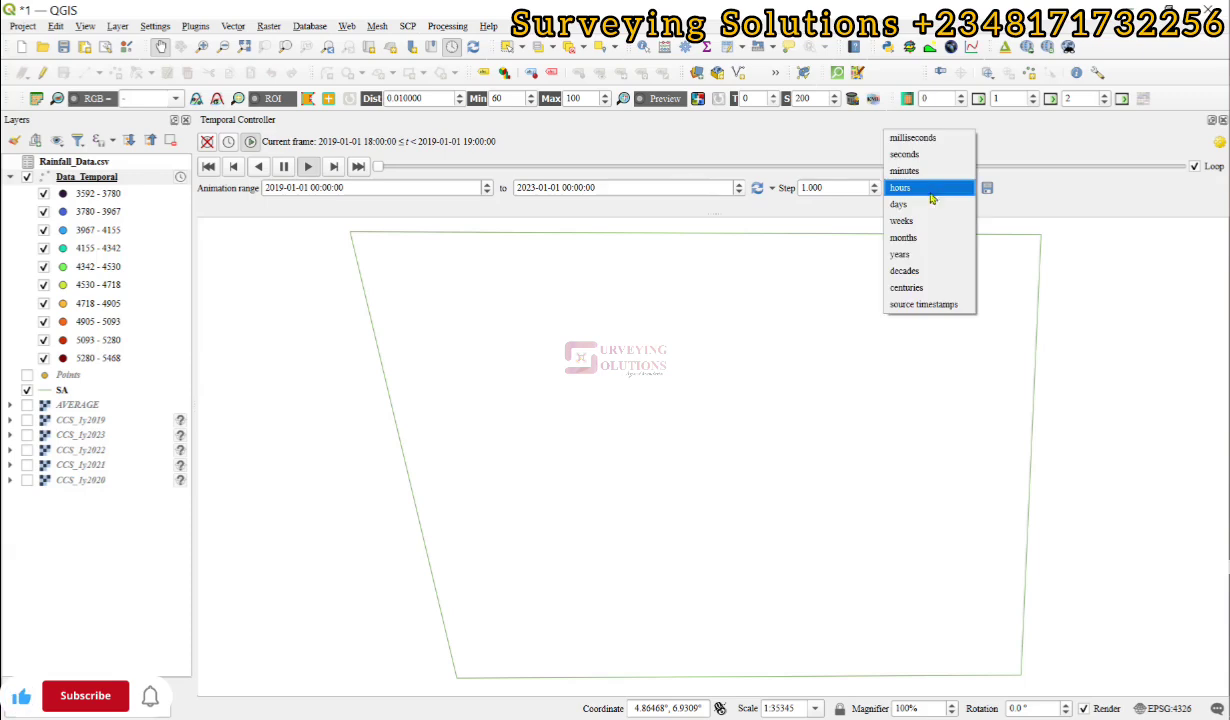
pyautogui.click(920, 256)
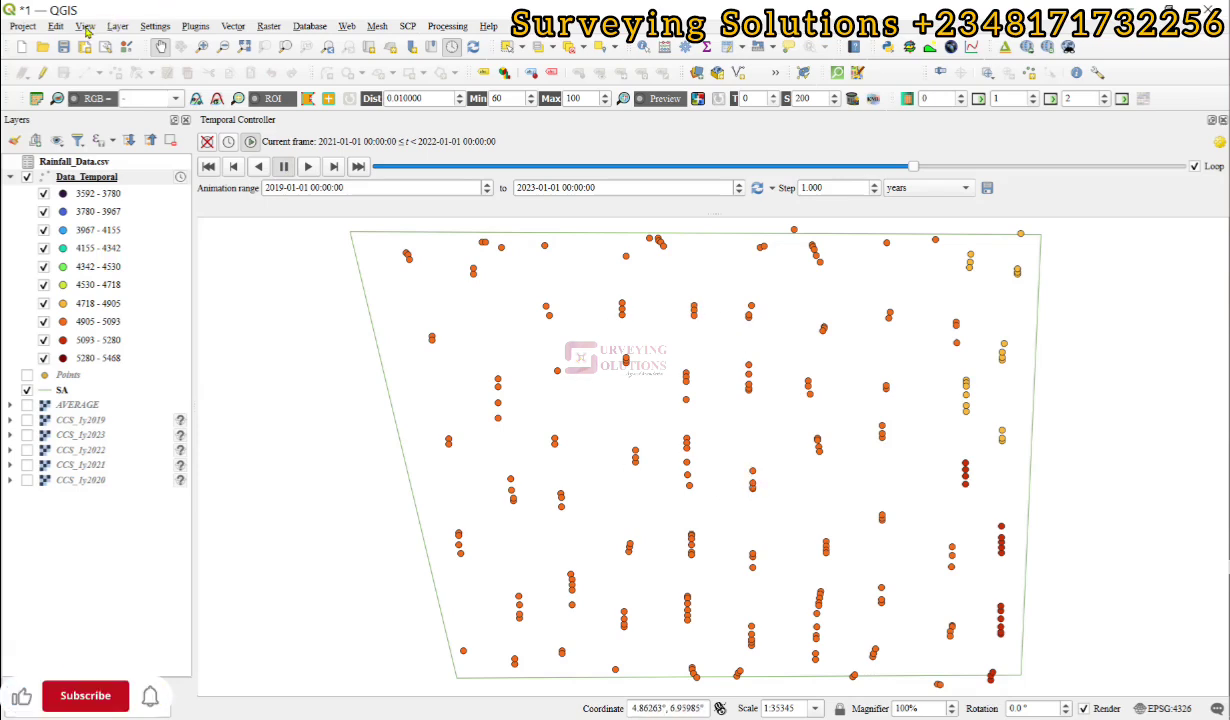
# Step: Enable the Title Label decoration from View > Decorations
pyautogui.click(85, 28)
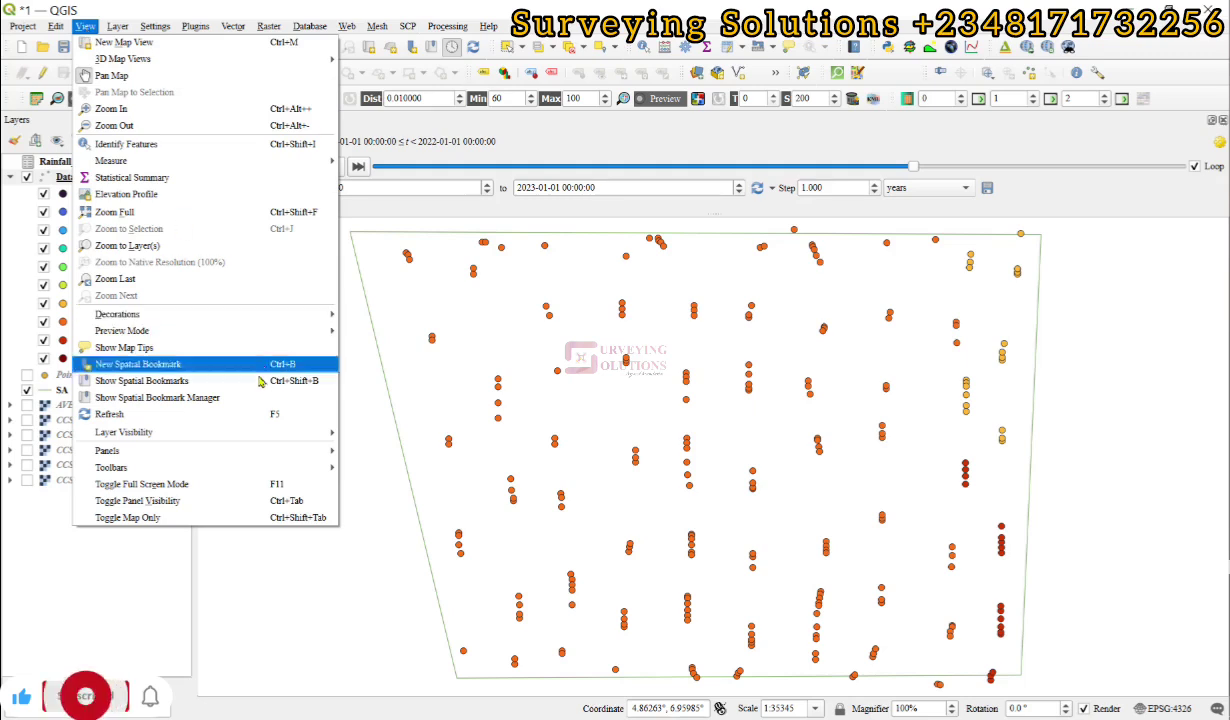
pyautogui.moveTo(264, 320)
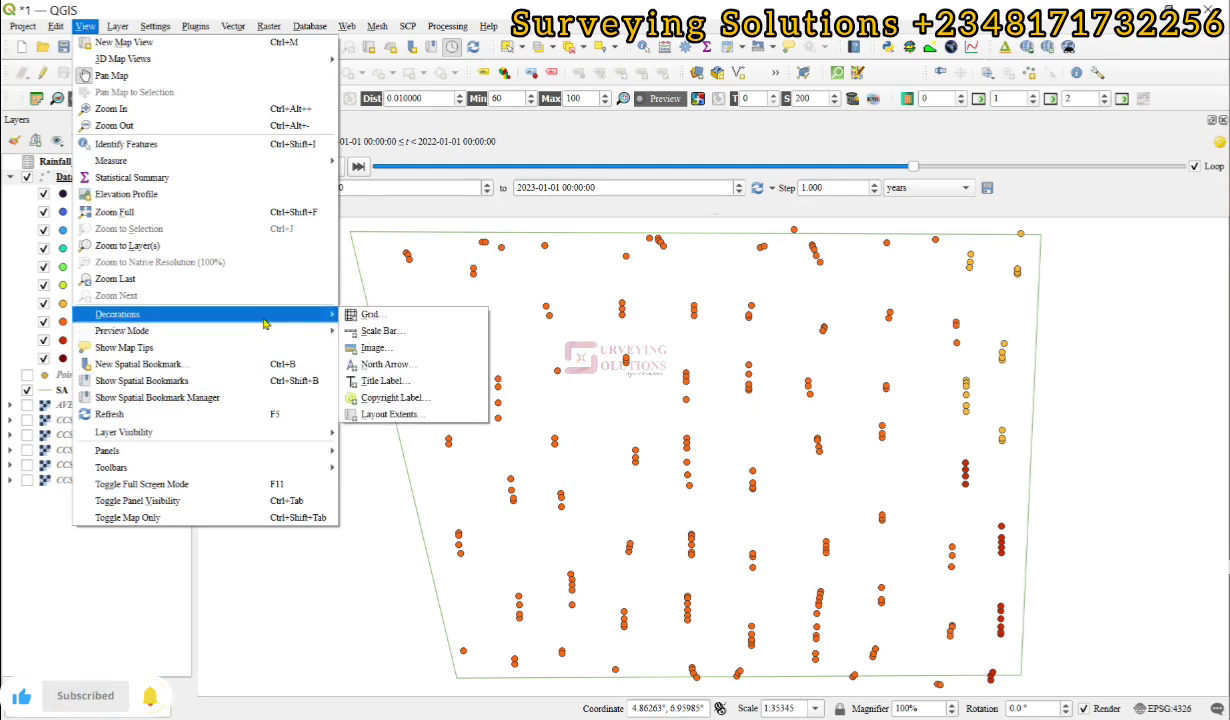
pyautogui.click(416, 384)
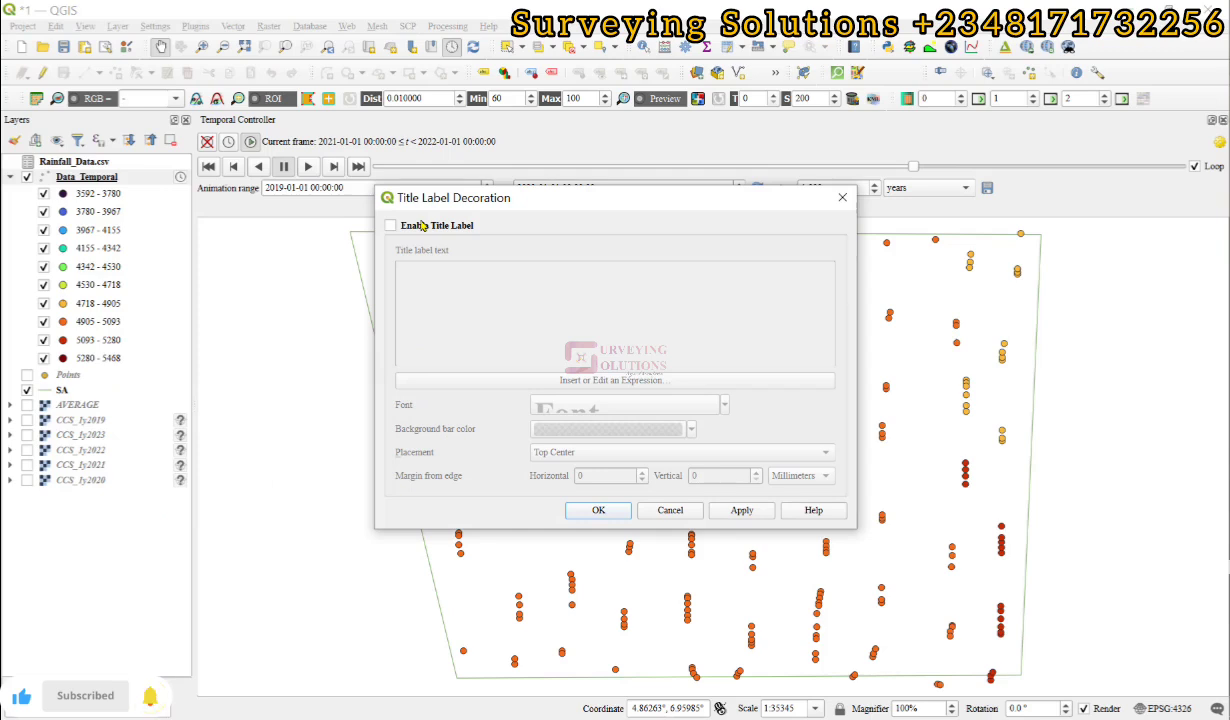
pyautogui.click(405, 228)
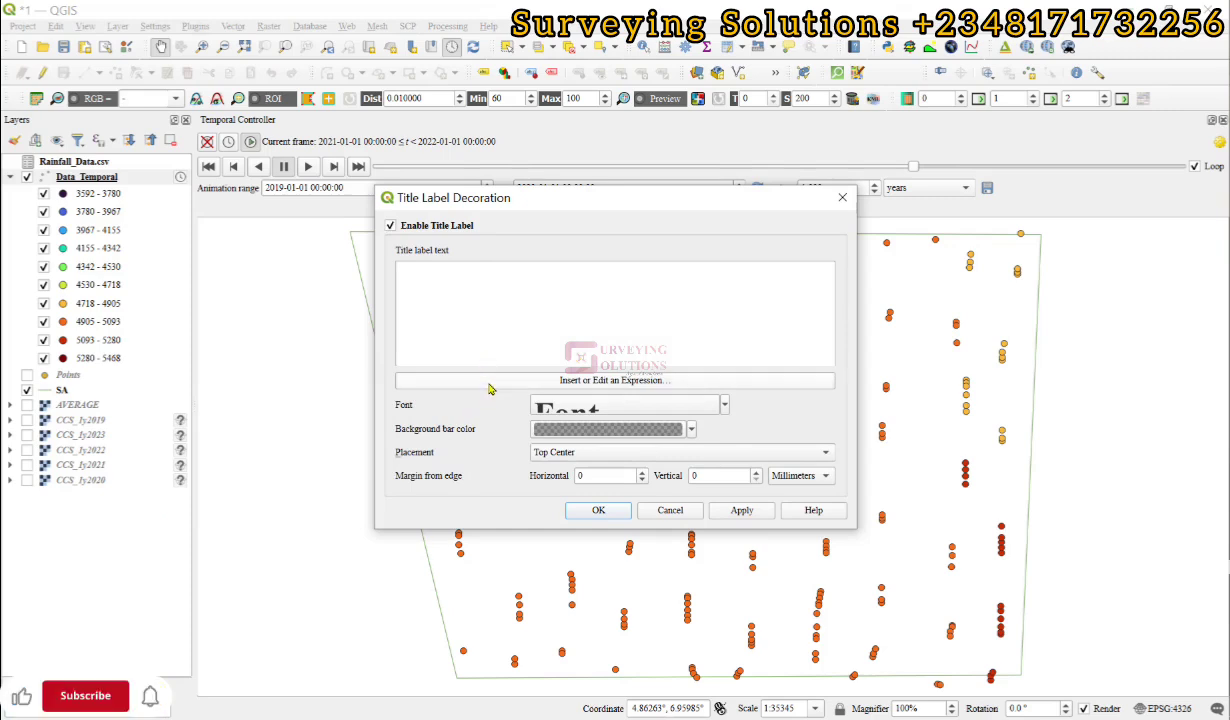
pyautogui.click(489, 381)
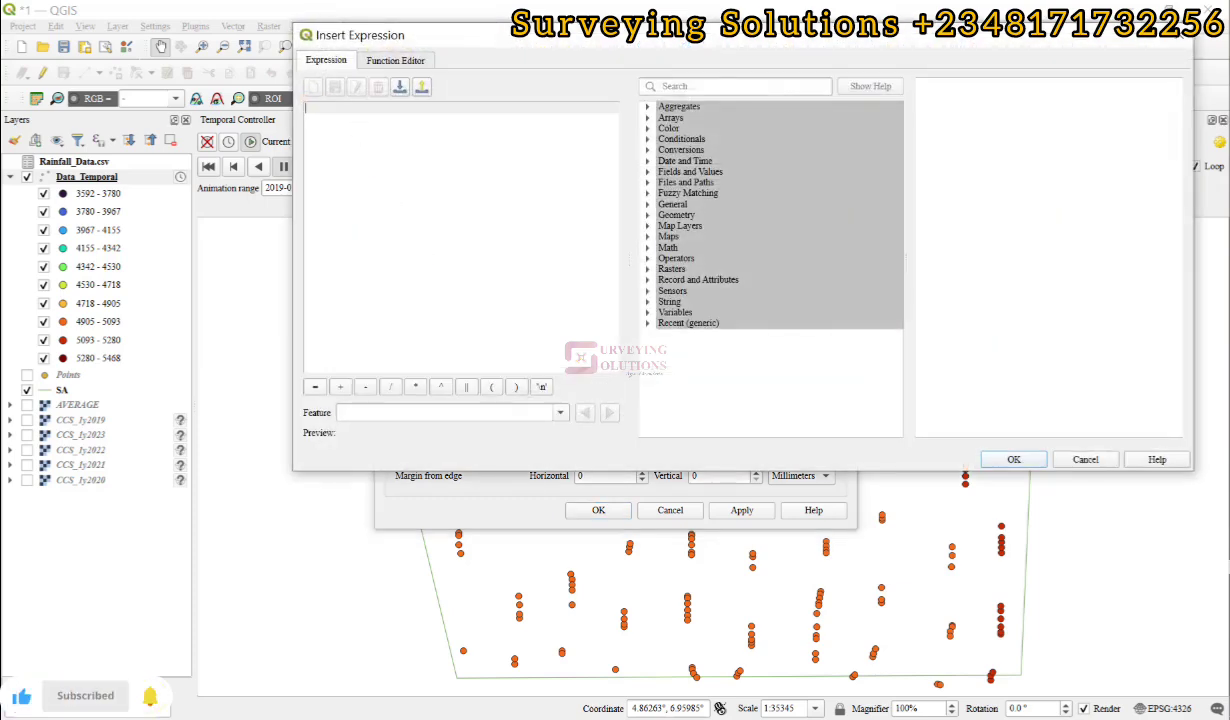
pyautogui.hotkey('alt', 'Tab')
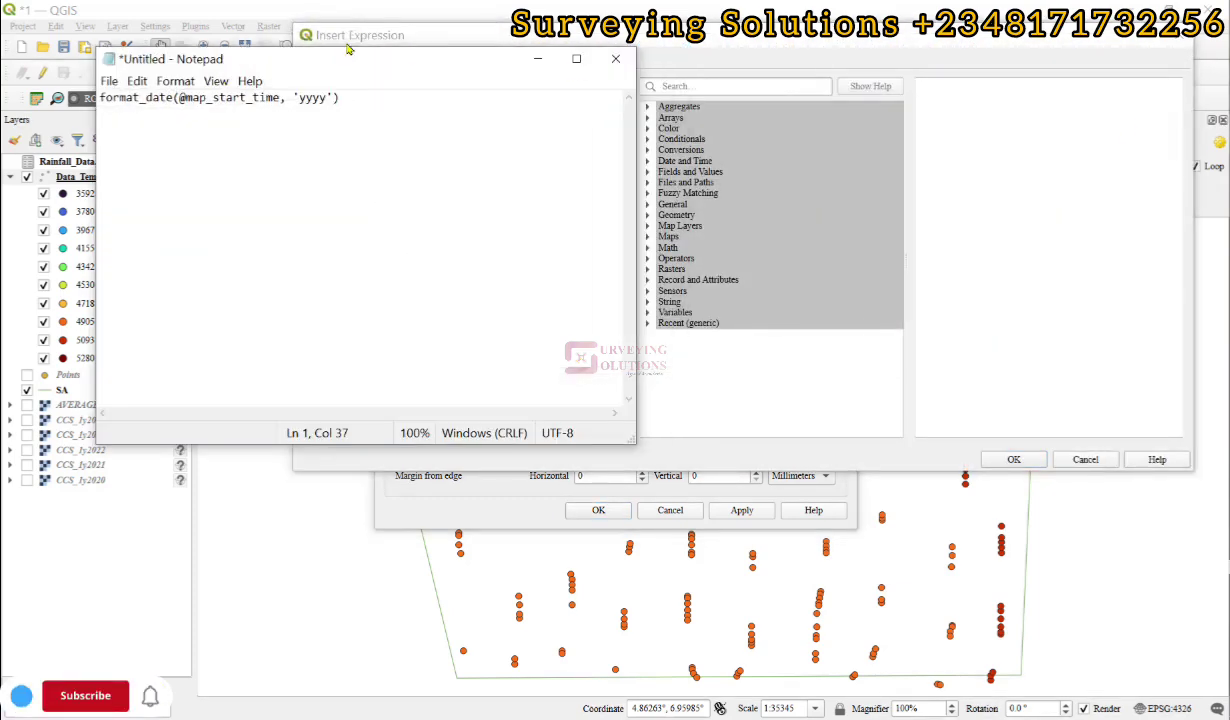
pyautogui.click(163, 111)
pyautogui.hotkey('ctrl', 'a')
pyautogui.hotkey('ctrl', 'c')
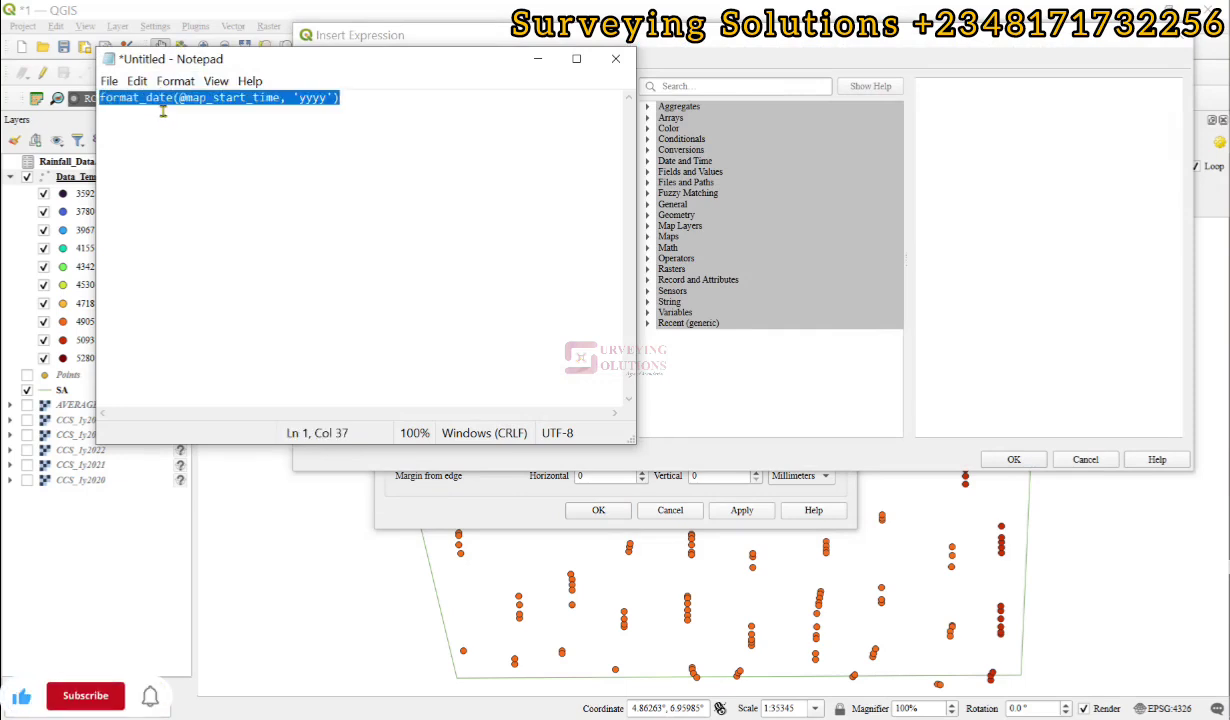
pyautogui.click(537, 59)
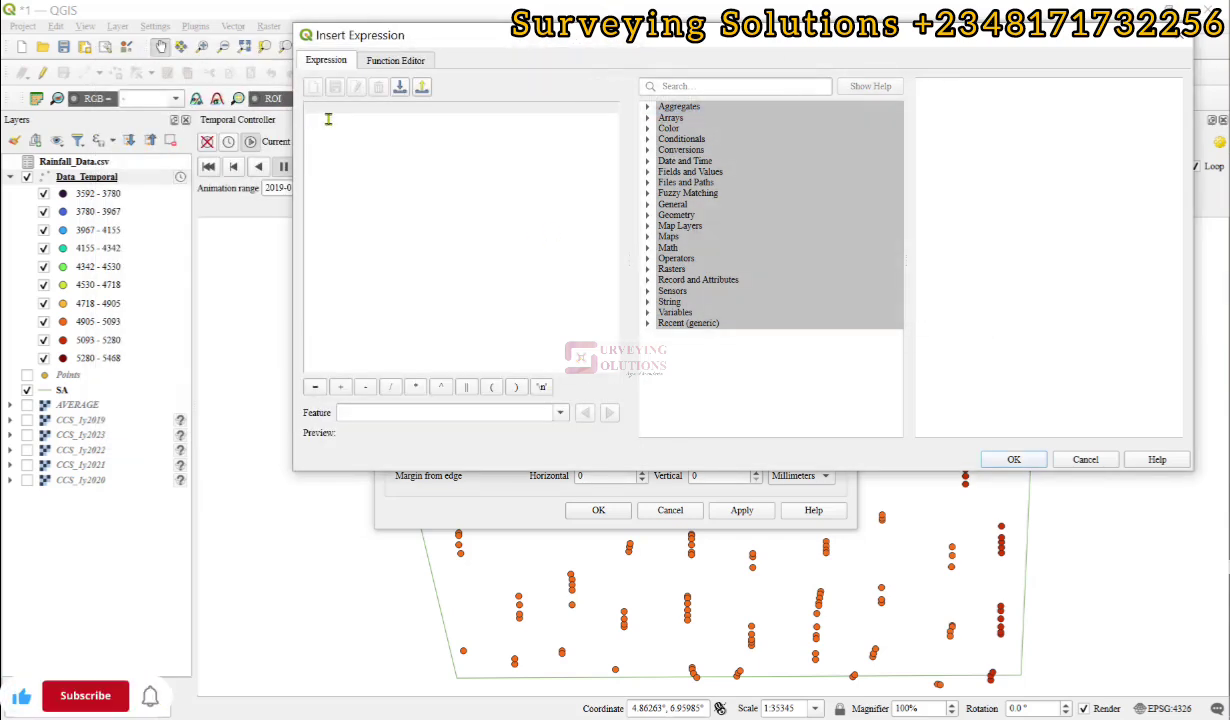
pyautogui.hotkey('ctrl', 'v')
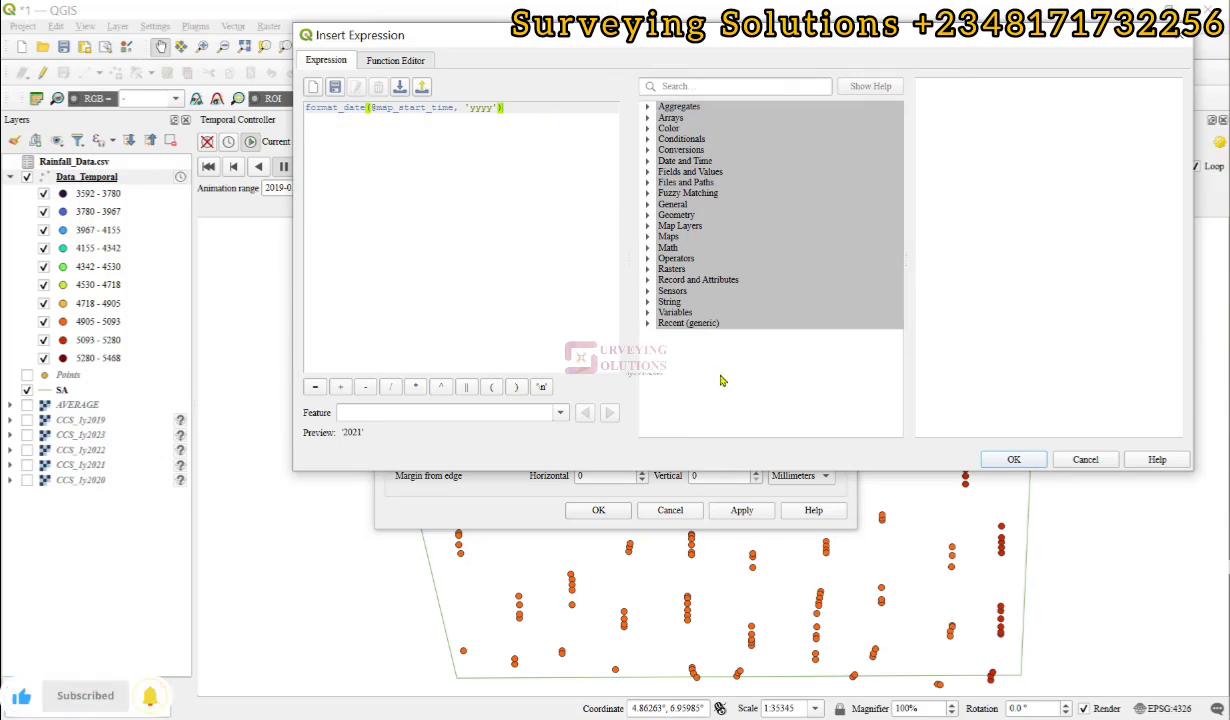
pyautogui.click(1014, 460)
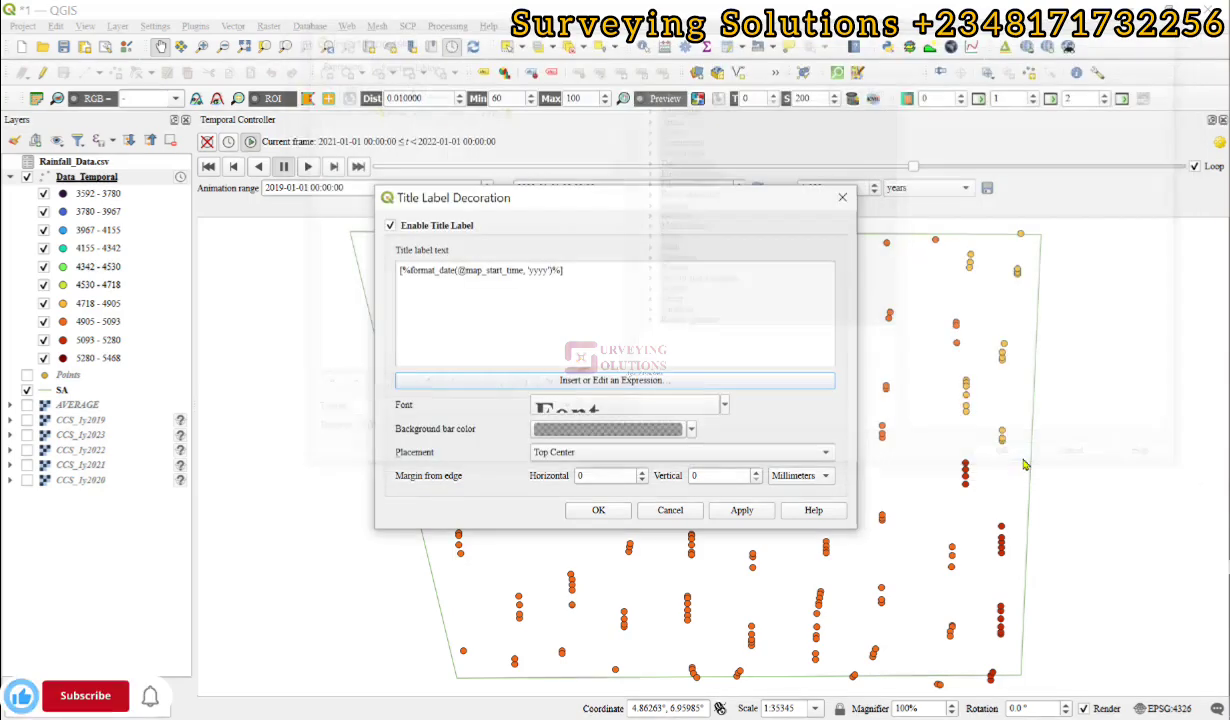
# Step: Make the year title label's text red
pyautogui.click(582, 407)
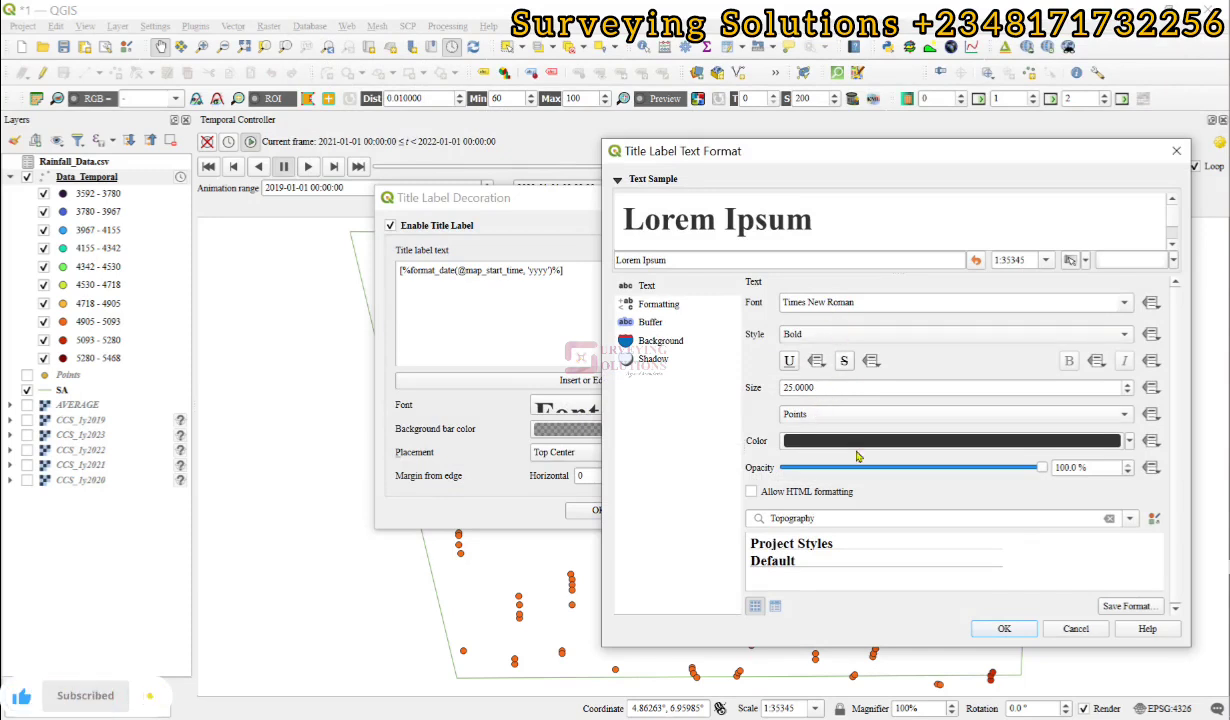
pyautogui.click(1128, 443)
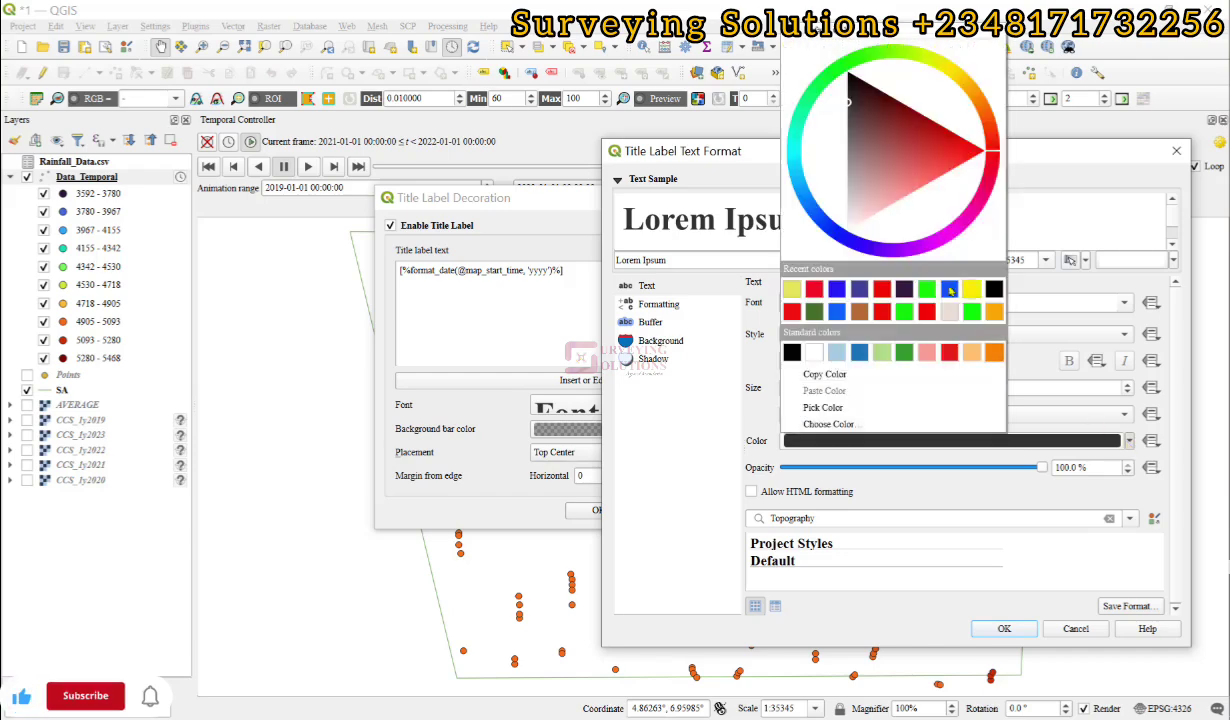
pyautogui.click(811, 293)
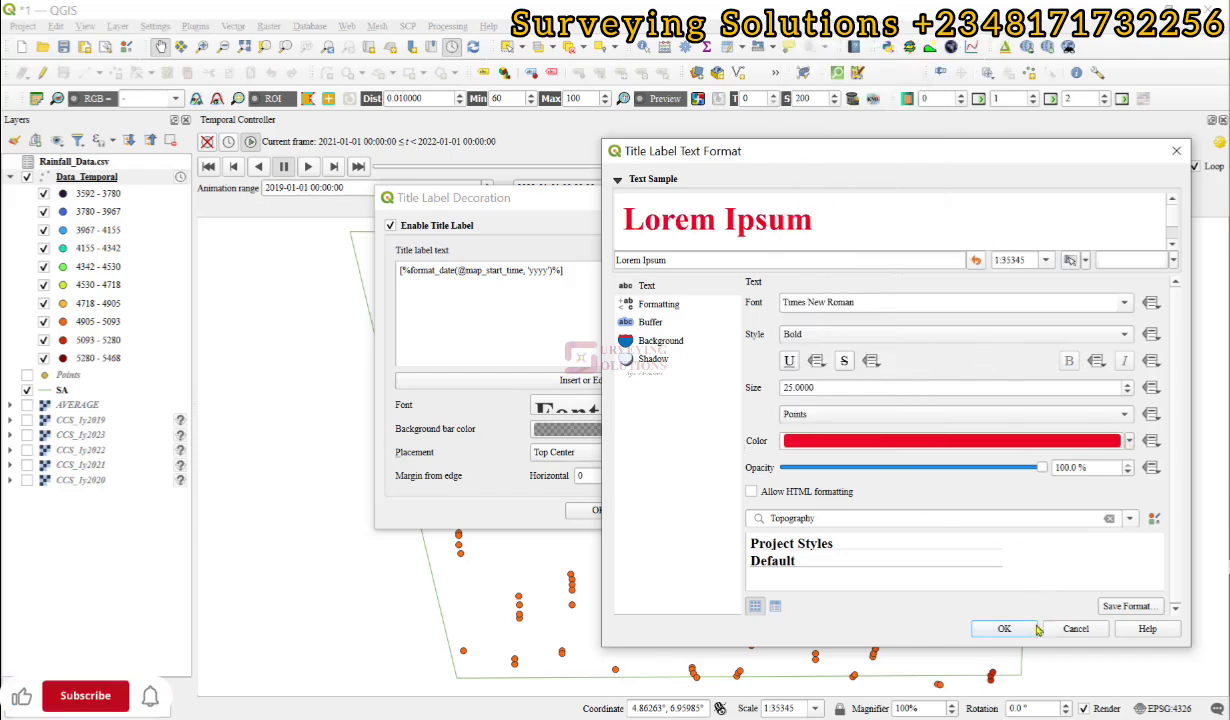
pyautogui.click(1004, 628)
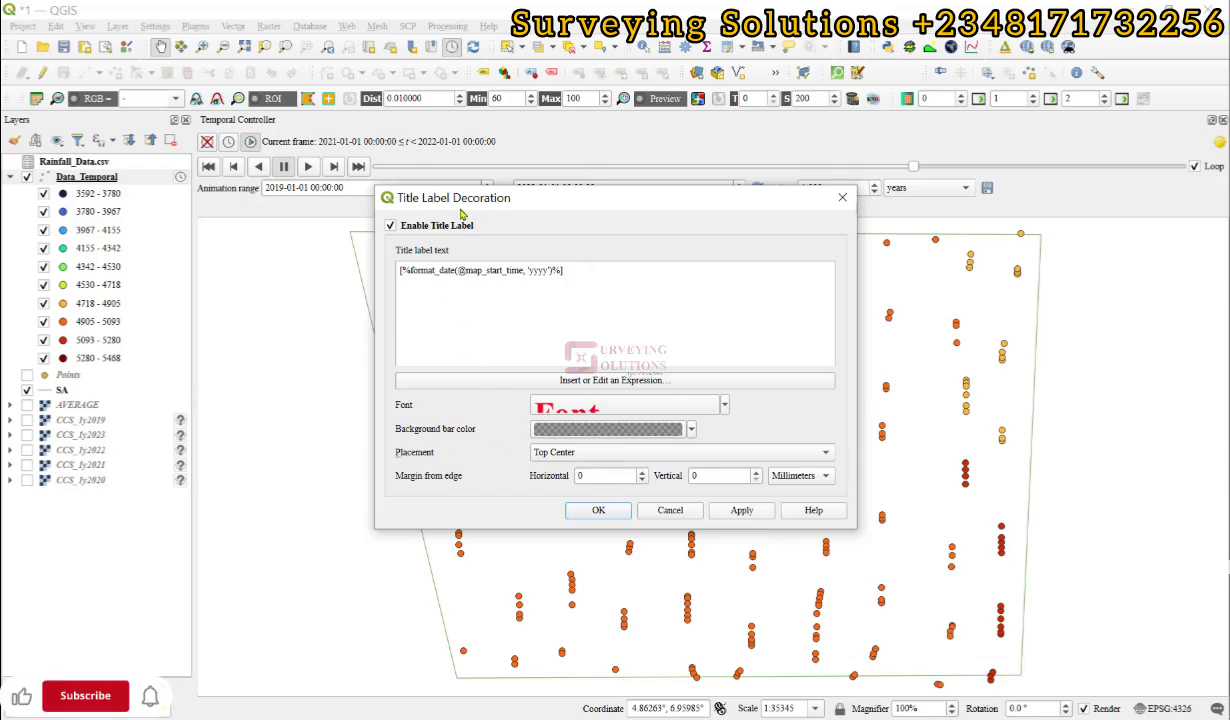
# Step: Make the title label's background bar fully transparent
pyautogui.click(690, 432)
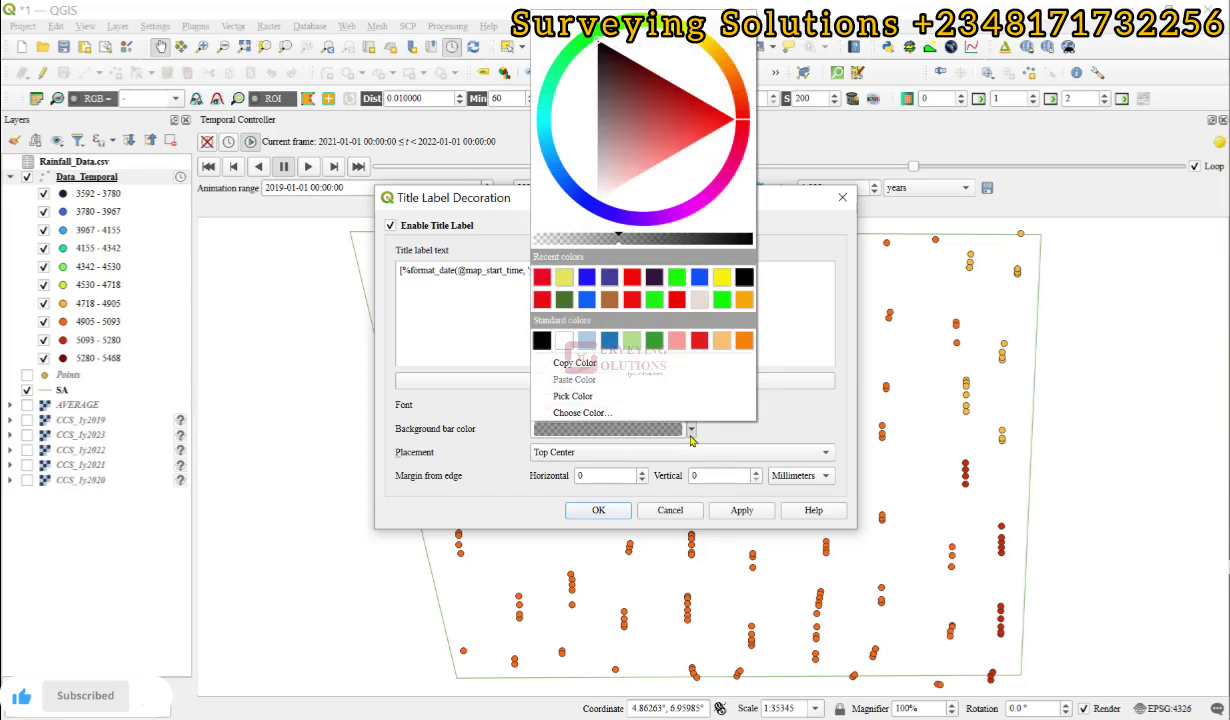
pyautogui.click(534, 238)
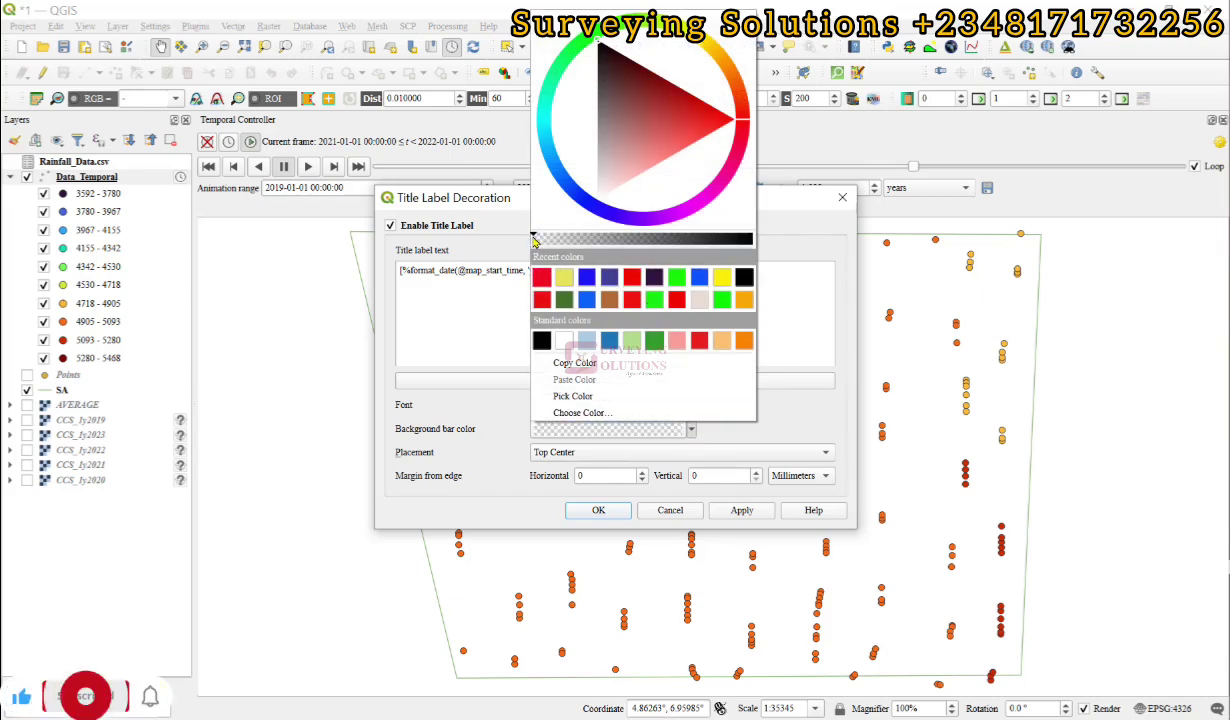
pyautogui.click(561, 347)
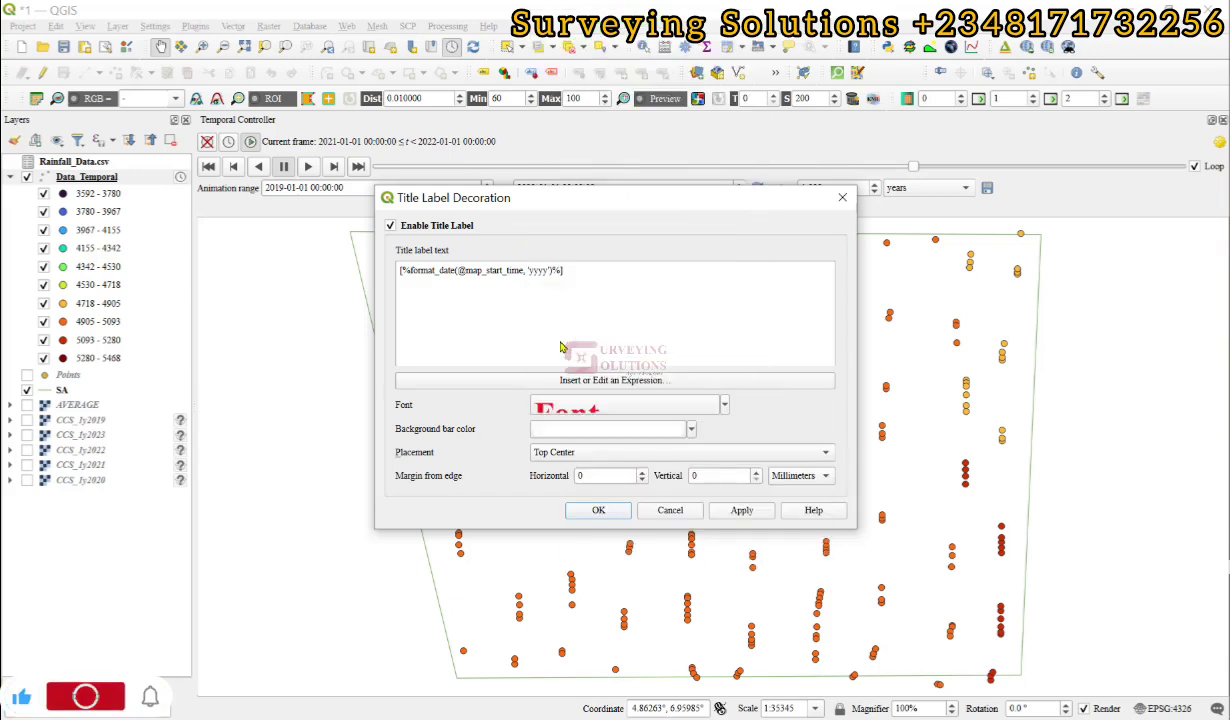
pyautogui.click(637, 462)
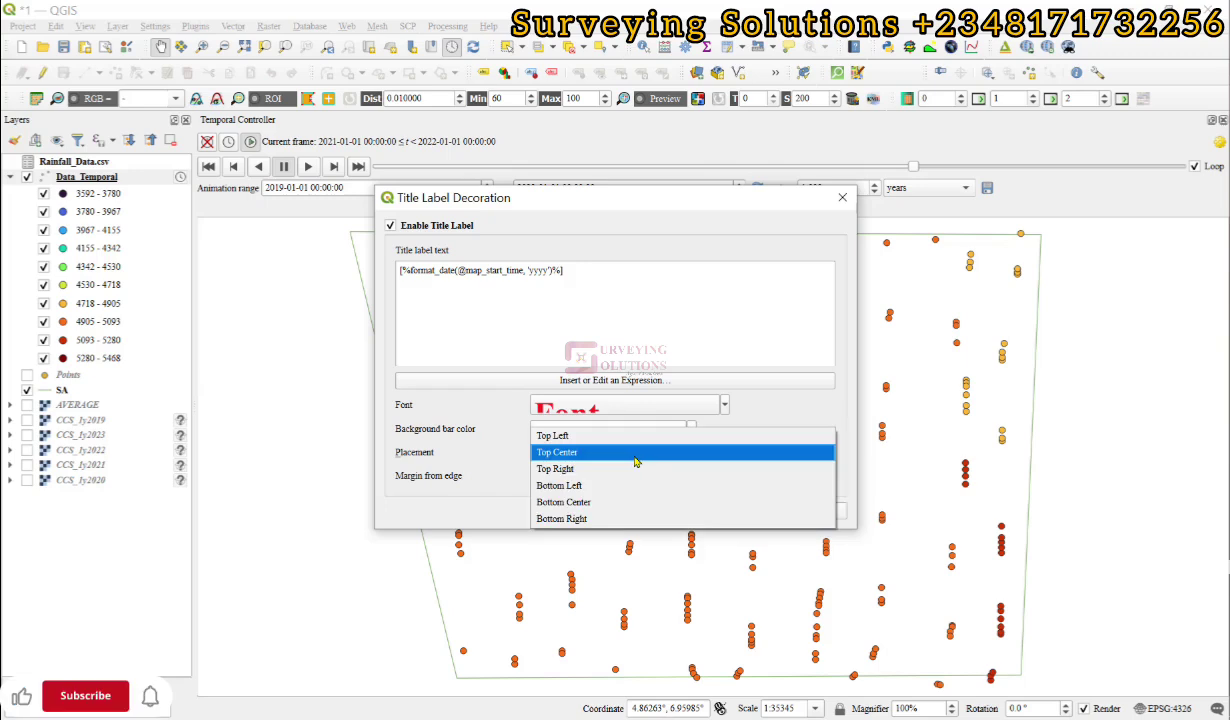
pyautogui.click(598, 518)
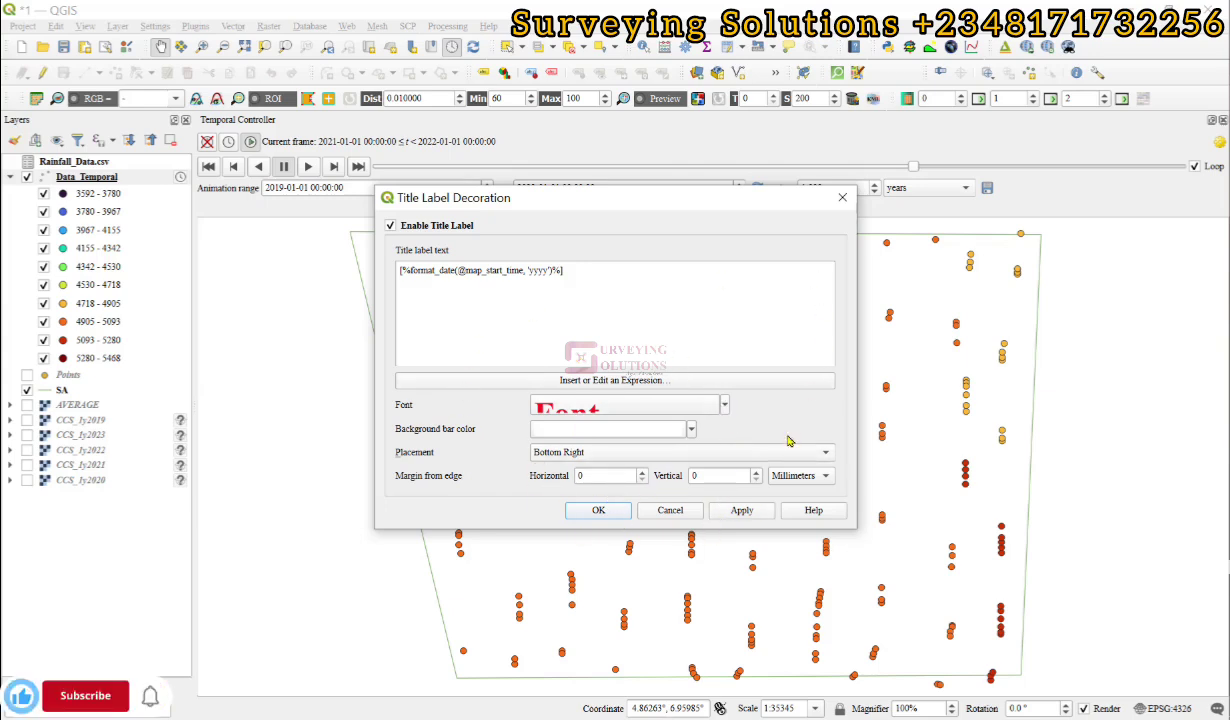
pyautogui.click(741, 511)
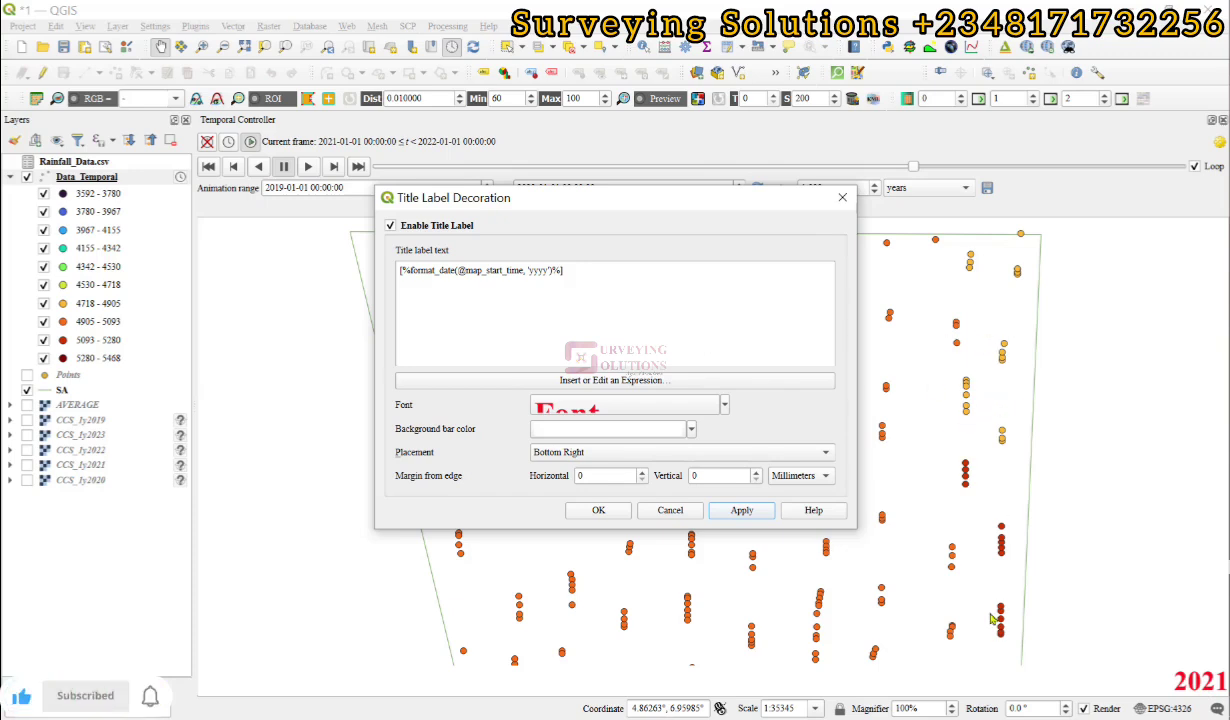
pyautogui.click(600, 511)
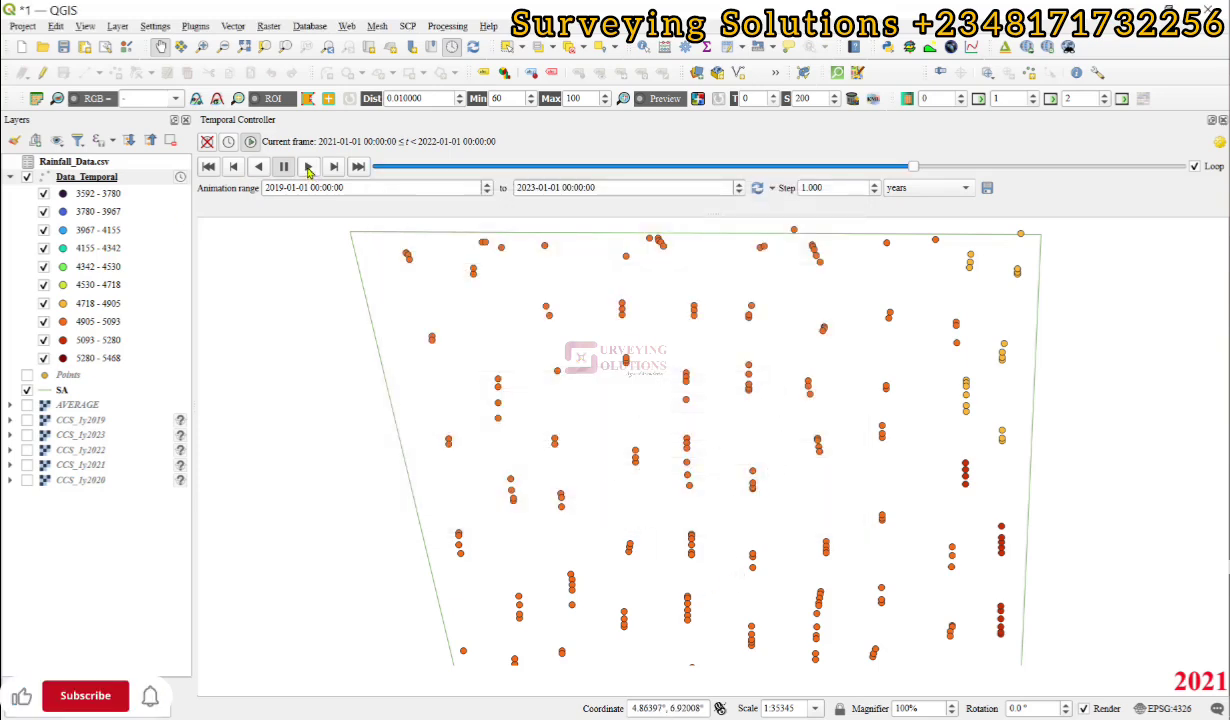
# Step: Play the yearly rainfall animation in the Temporal Controller
pyautogui.click(308, 168)
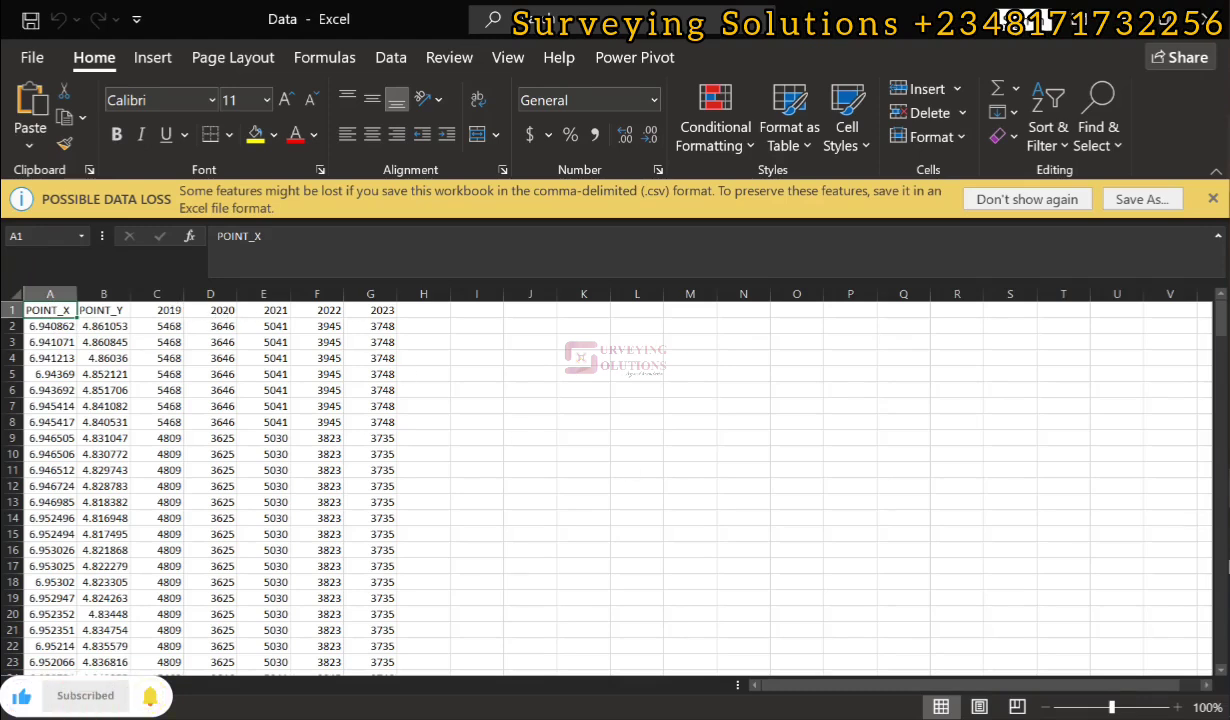
# Step: Switch from Excel to the Data_Temporal attribute table window
pyautogui.click(1093, 120)
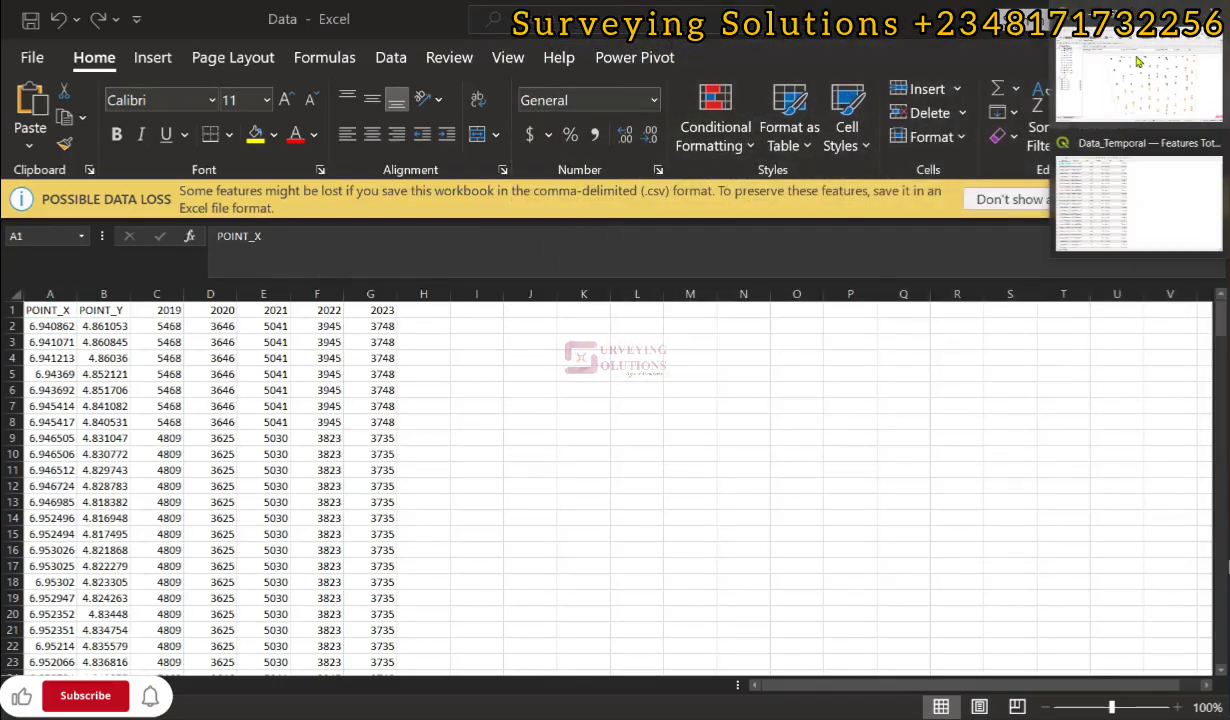
# Step: Bring the QGIS main map window with the animated rainfall points to the front
pyautogui.click(1137, 62)
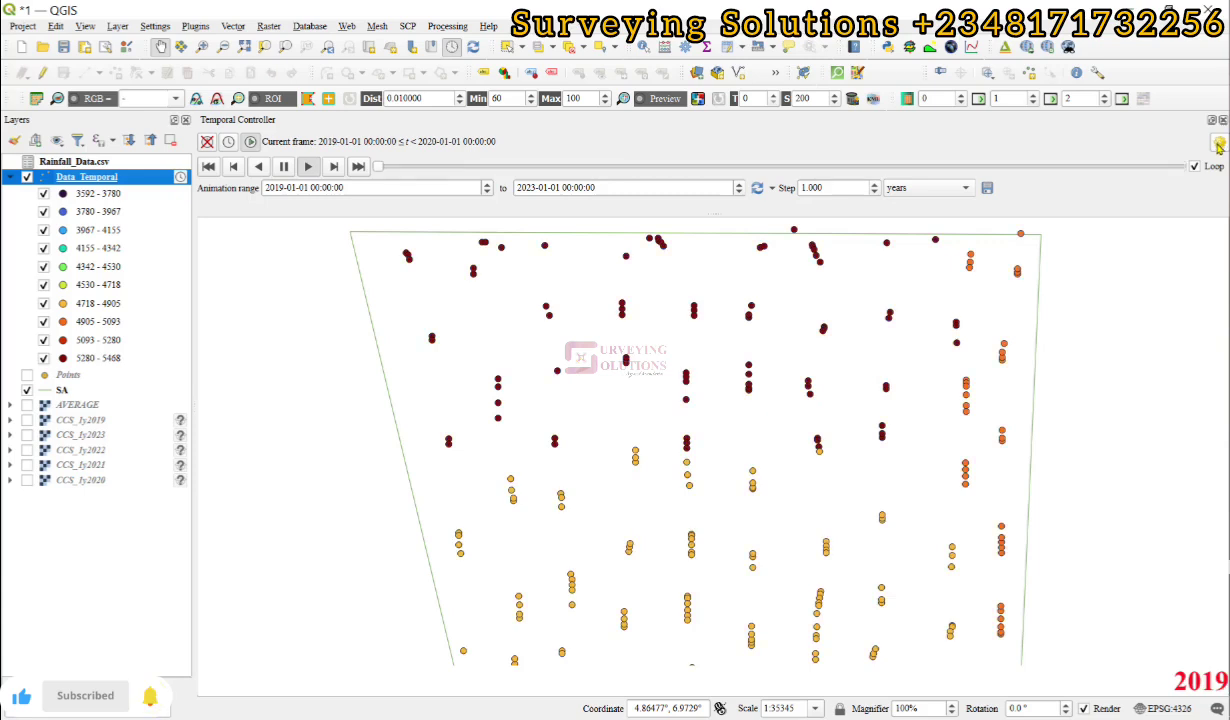
# Step: Set the animation frame rate to 0.5 frames per second in Temporal Settings
pyautogui.click(1218, 145)
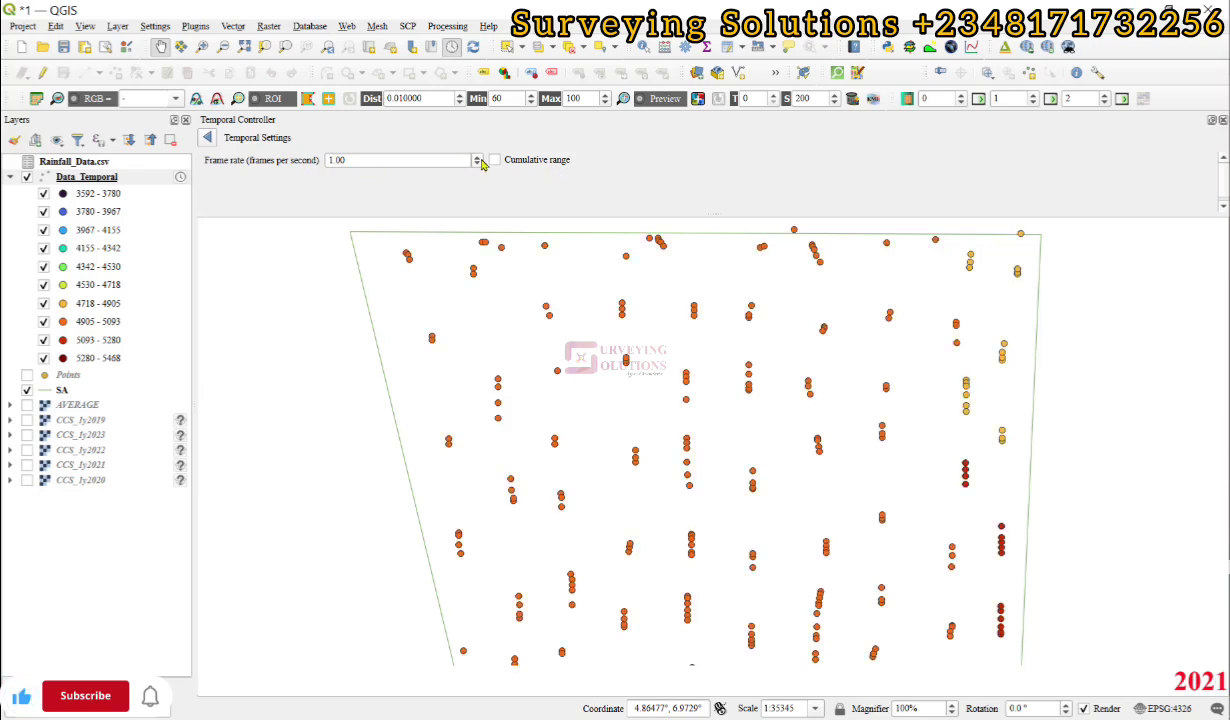
pyautogui.click(478, 157)
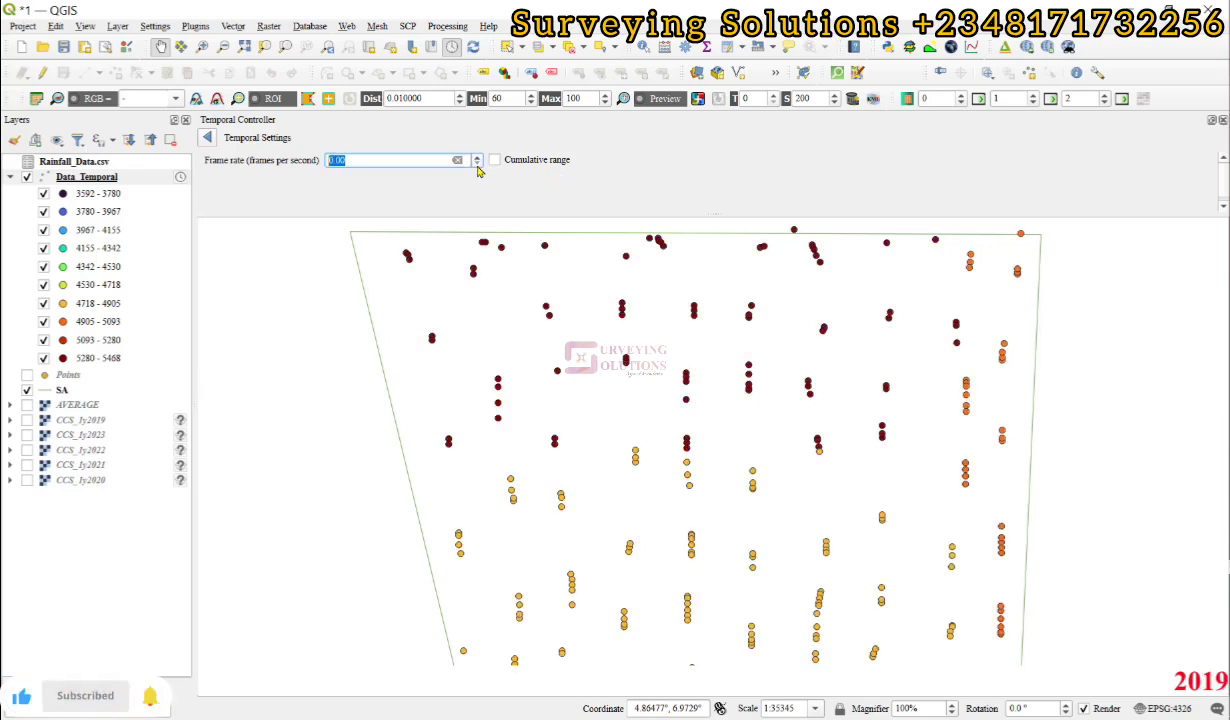
pyautogui.click(477, 165)
pyautogui.click(478, 157)
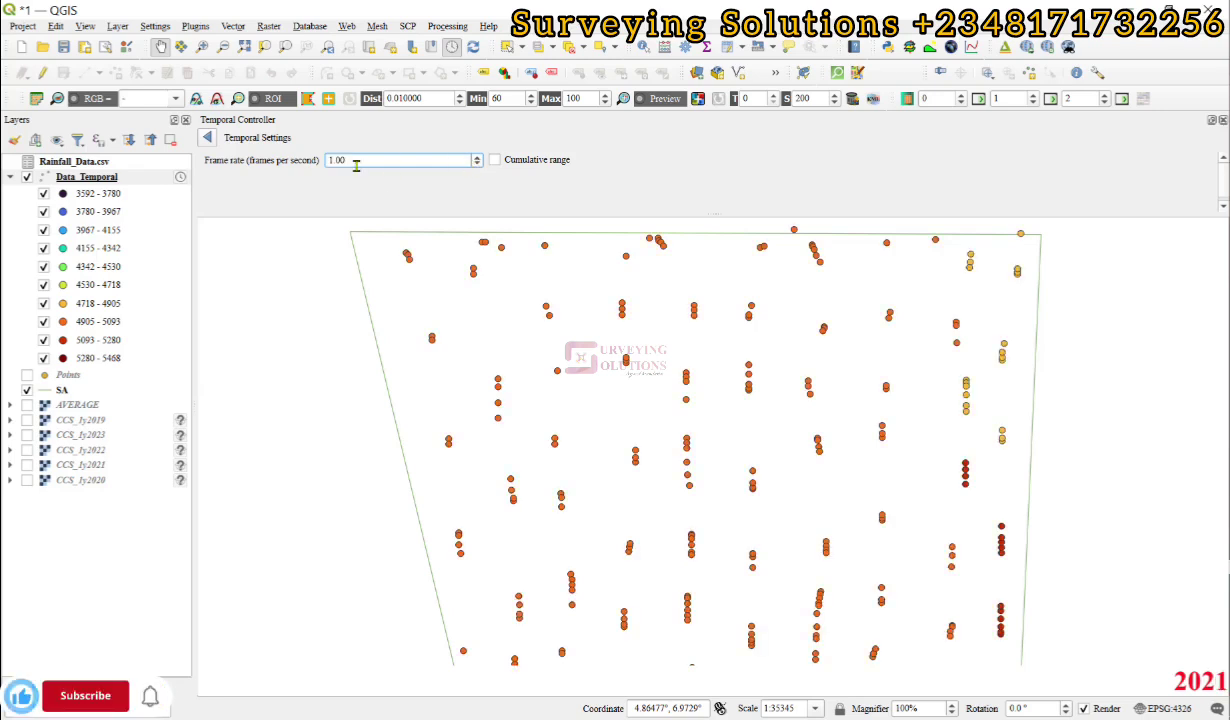
pyautogui.write('5')
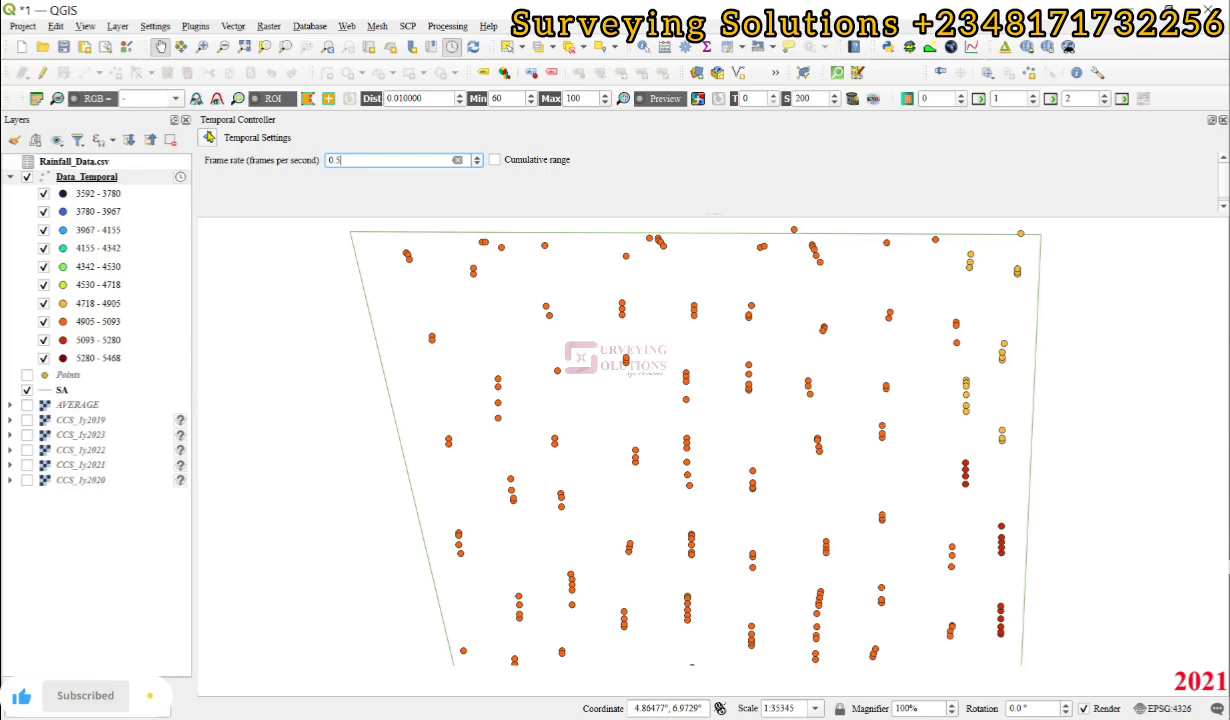
pyautogui.click(206, 141)
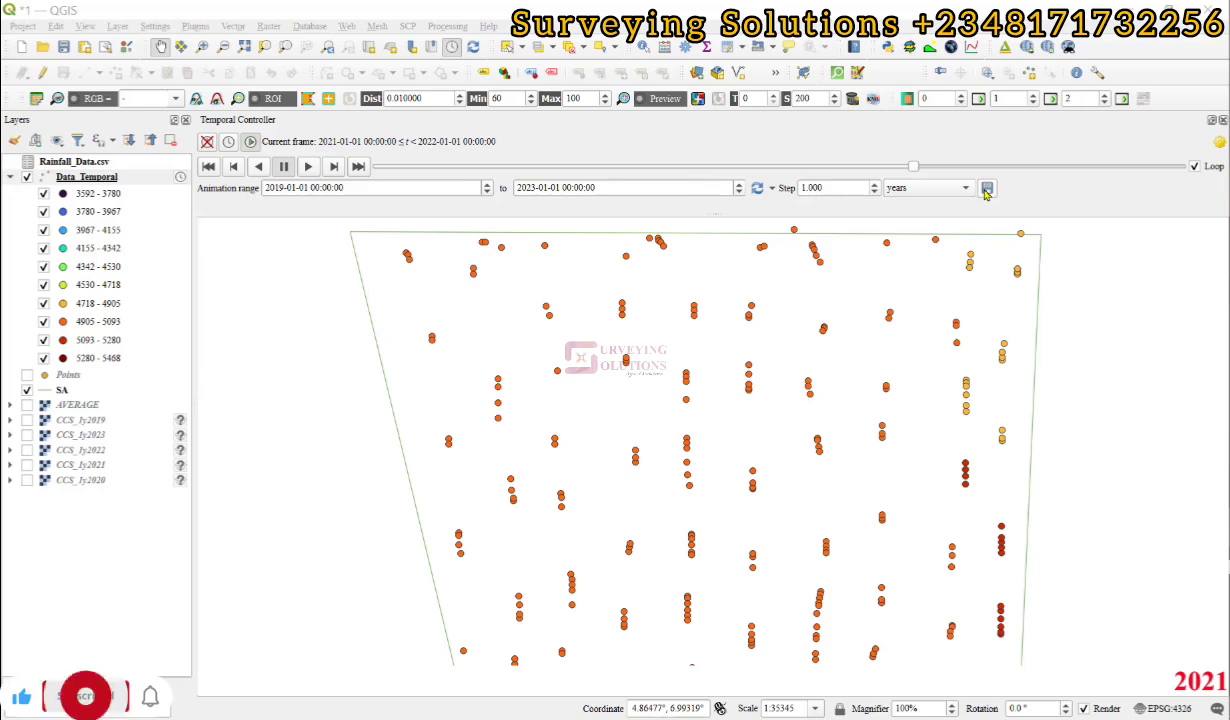
# Step: Set the Output folder as the animation export destination
pyautogui.click(986, 190)
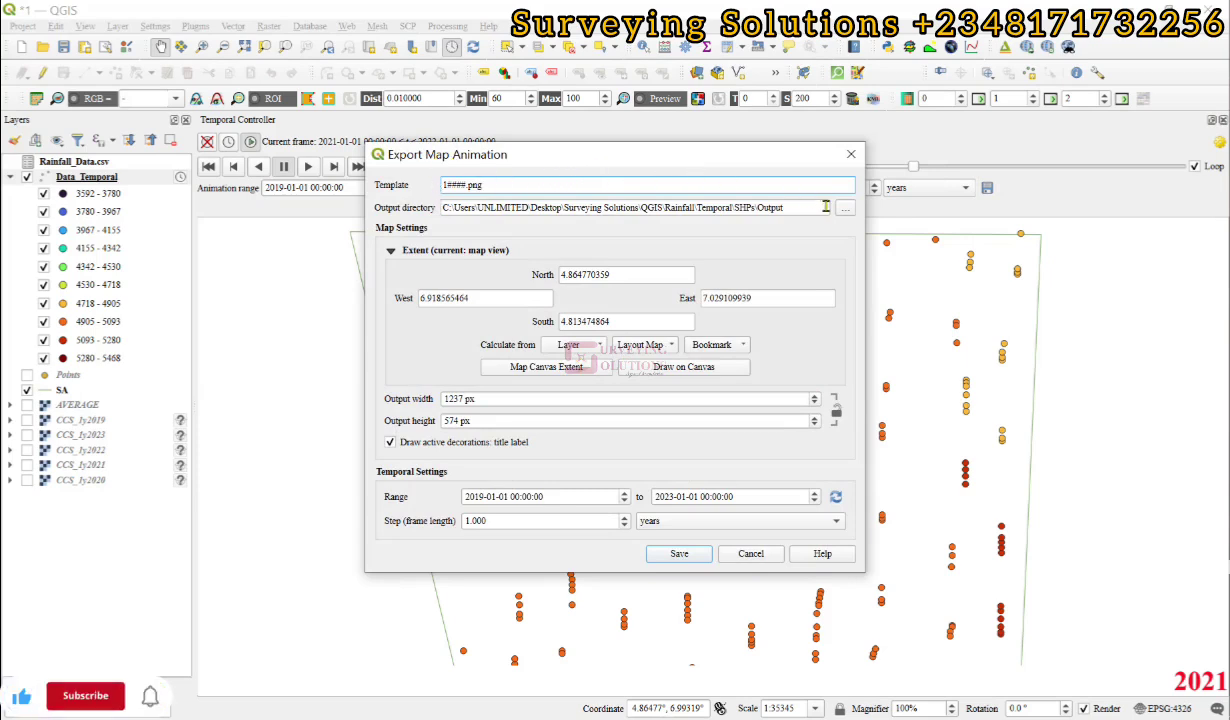
pyautogui.click(847, 210)
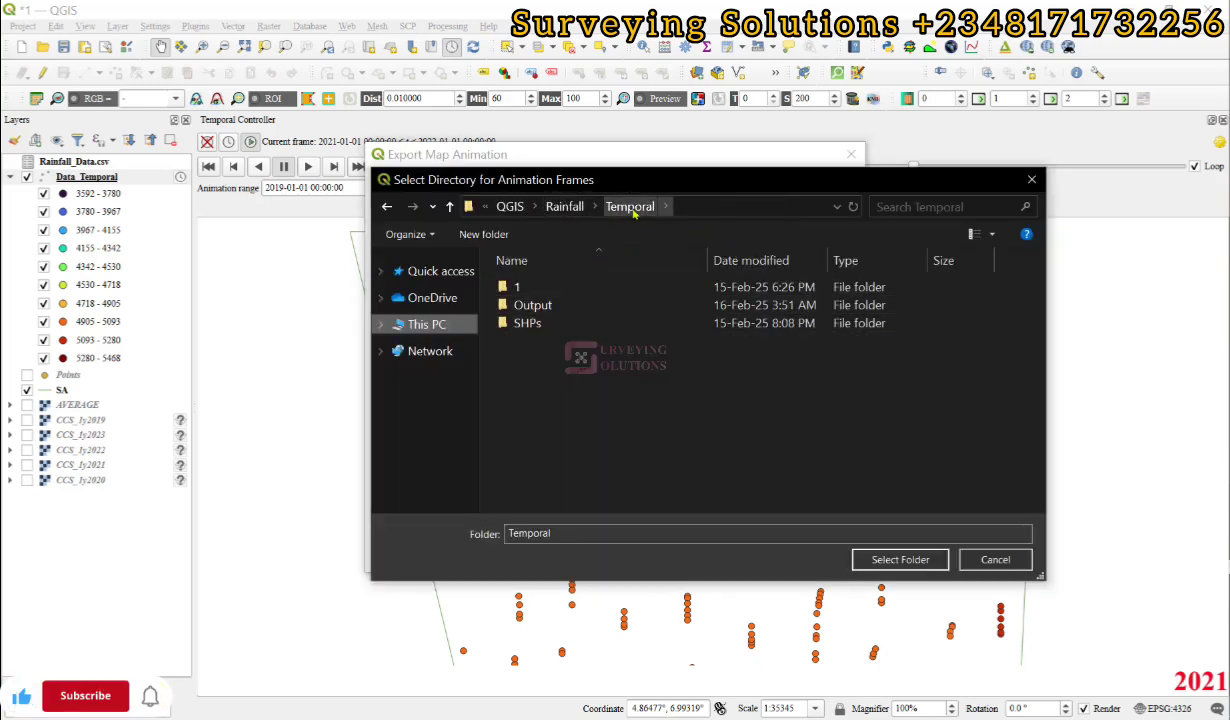
pyautogui.click(595, 305)
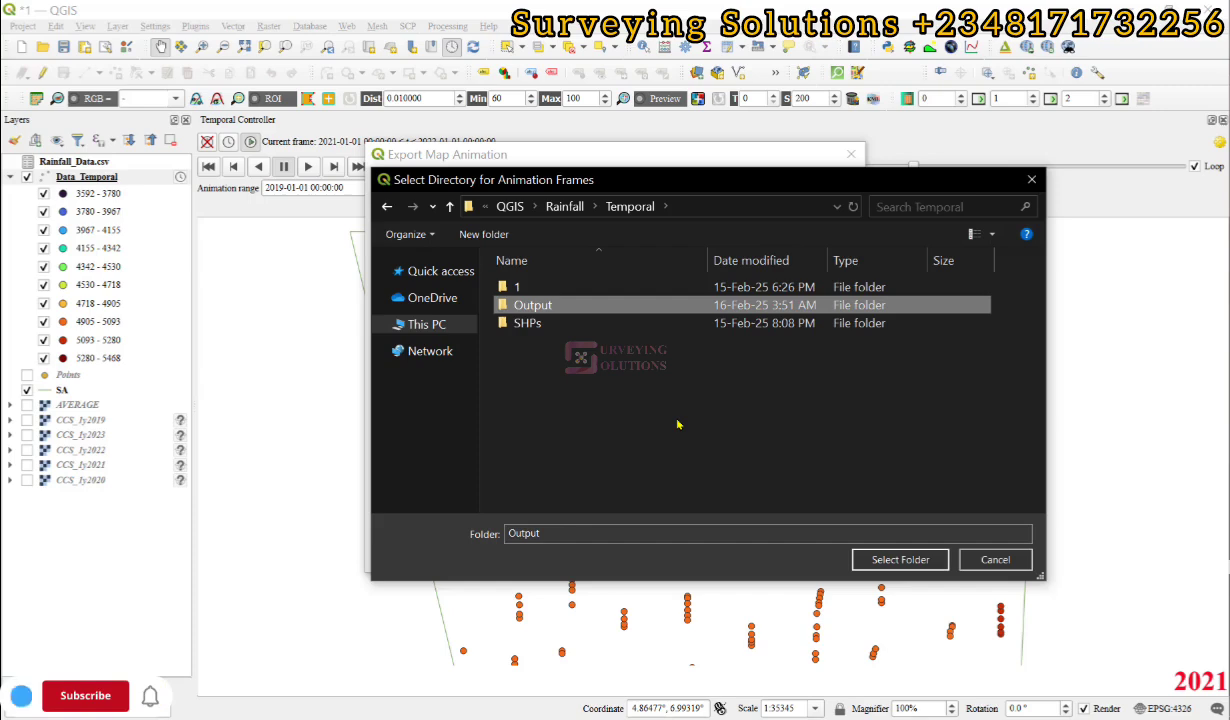
pyautogui.click(886, 562)
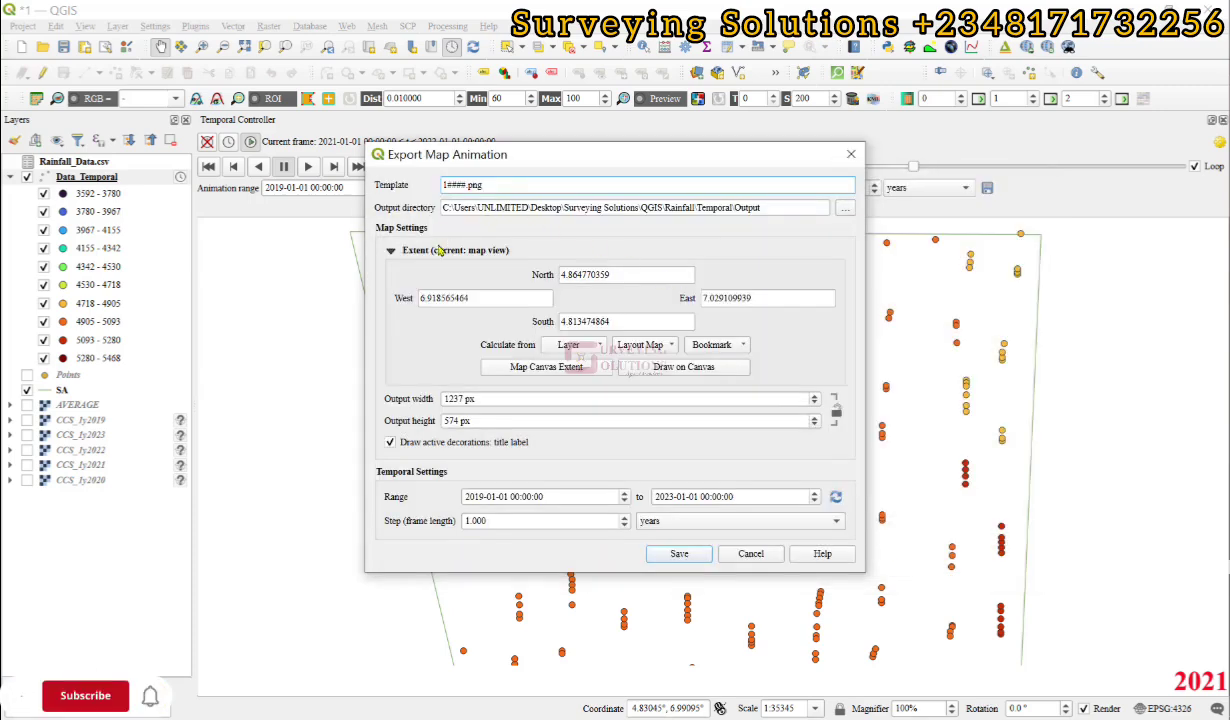
# Step: Fit the export extent to the Data_Temporal layer and export the PNG frames
pyautogui.click(567, 345)
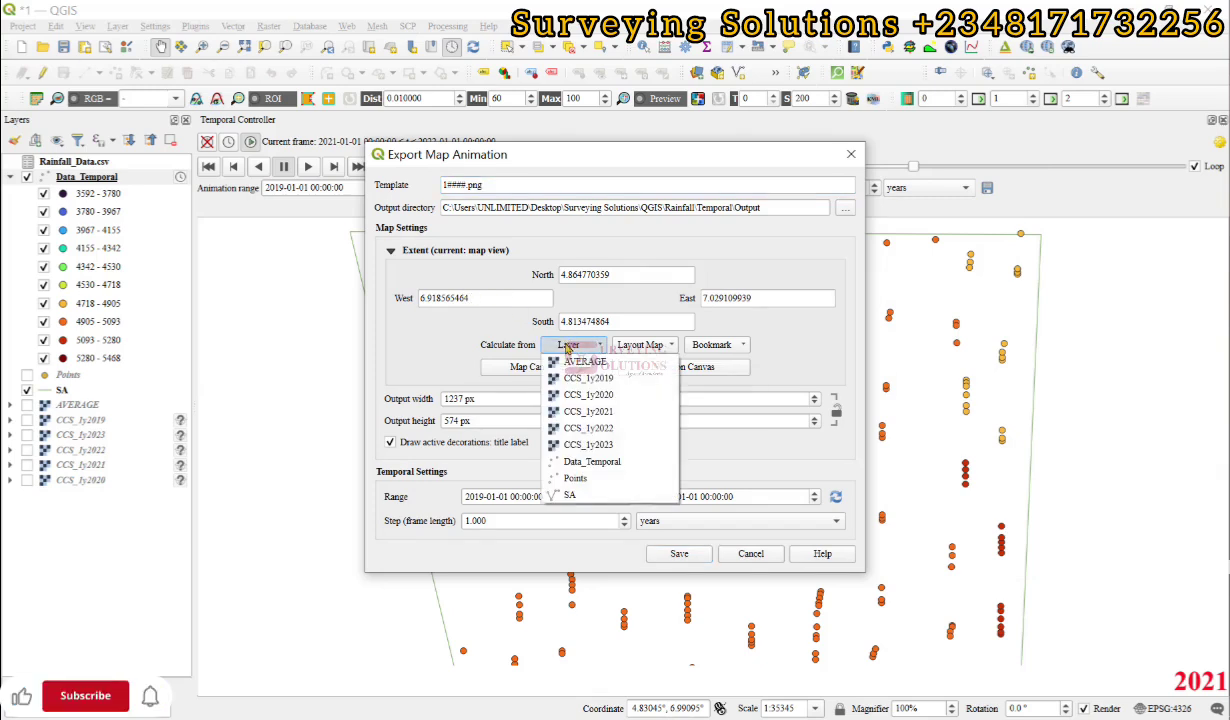
pyautogui.click(609, 462)
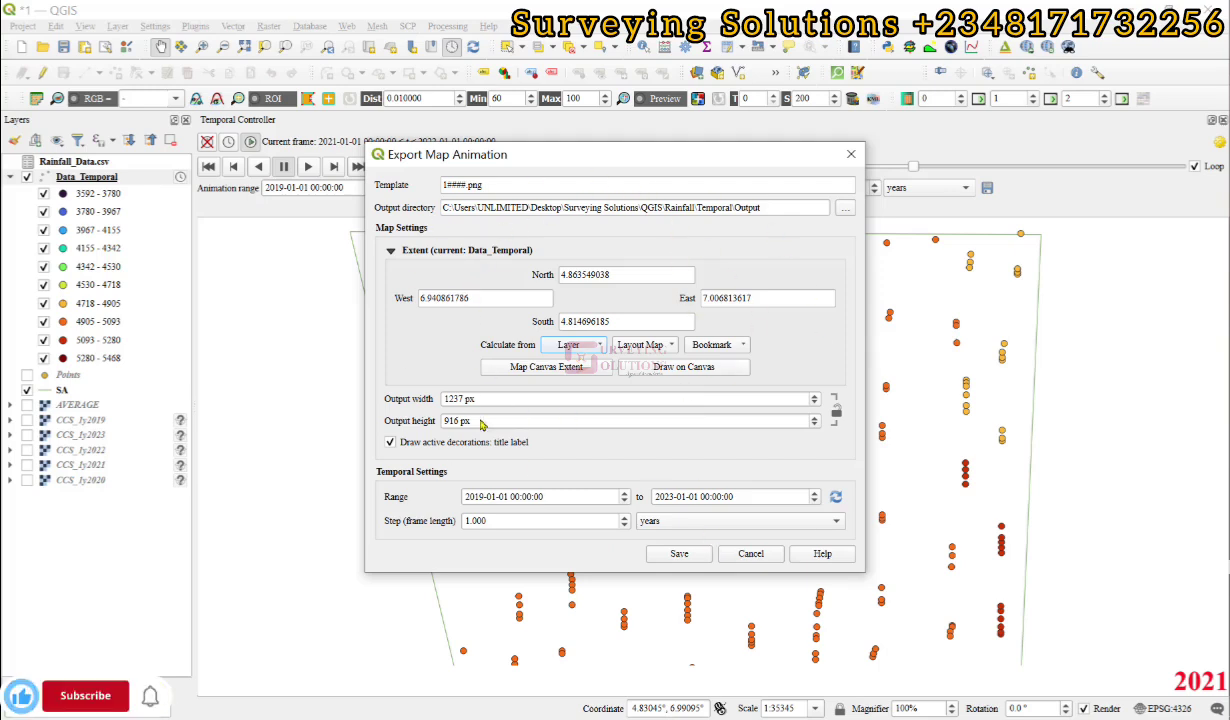
pyautogui.click(680, 555)
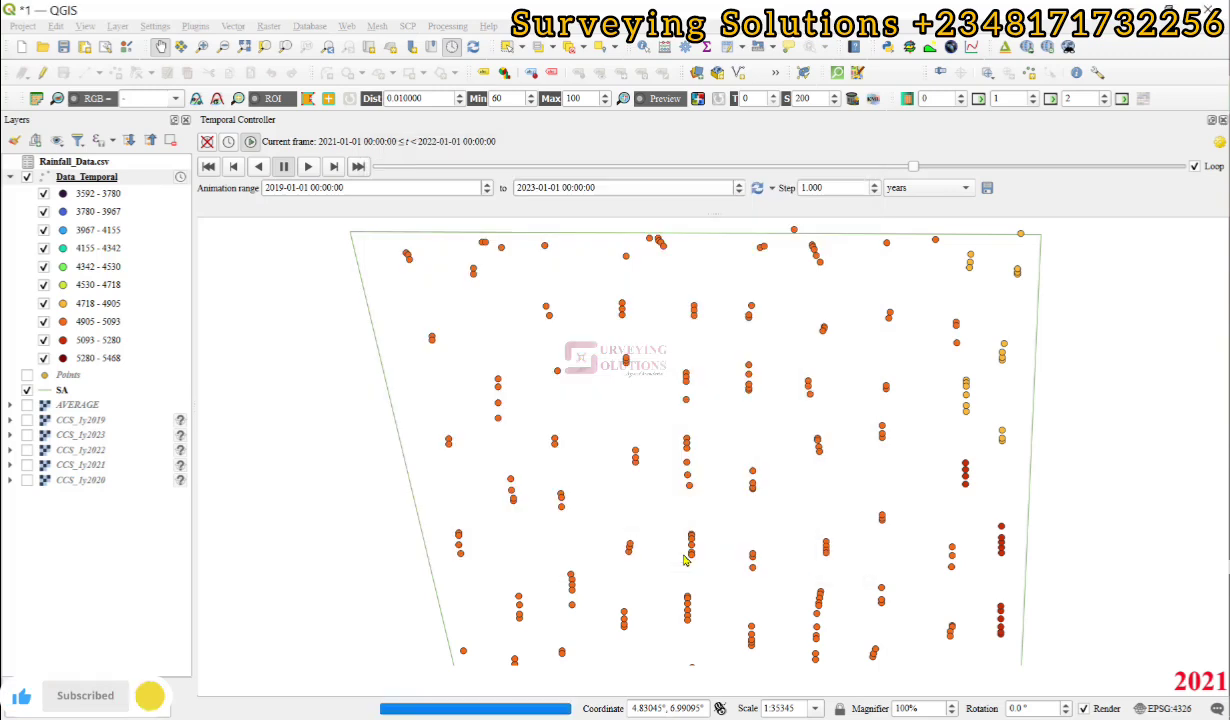
# Step: Open 10000.png from the Output folder and step through the 2019–2022 frames
pyautogui.click(553, 232)
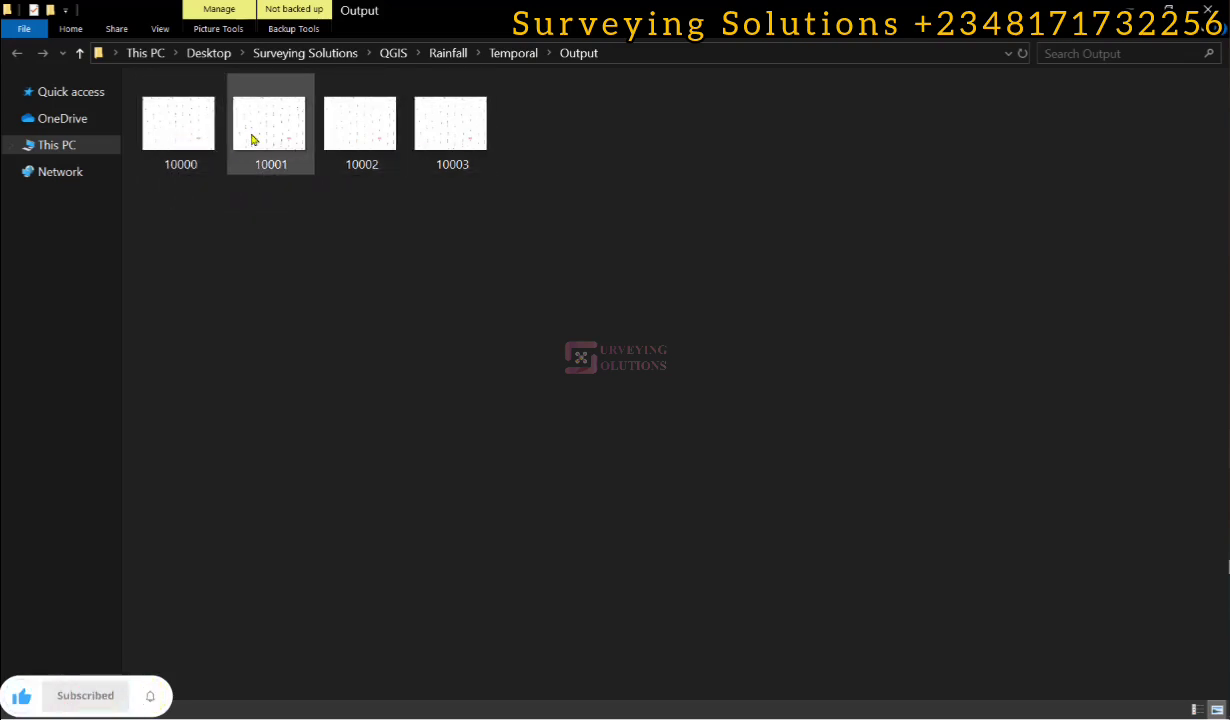
pyautogui.doubleClick(174, 144)
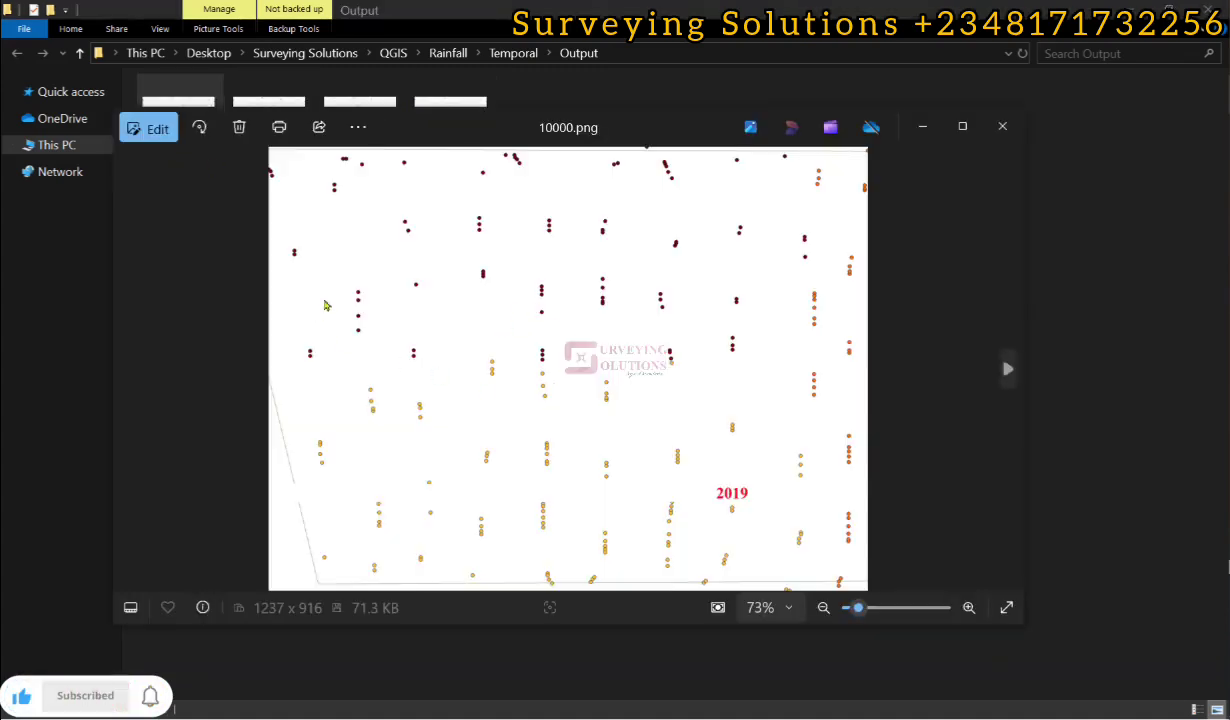
pyautogui.press('Right')
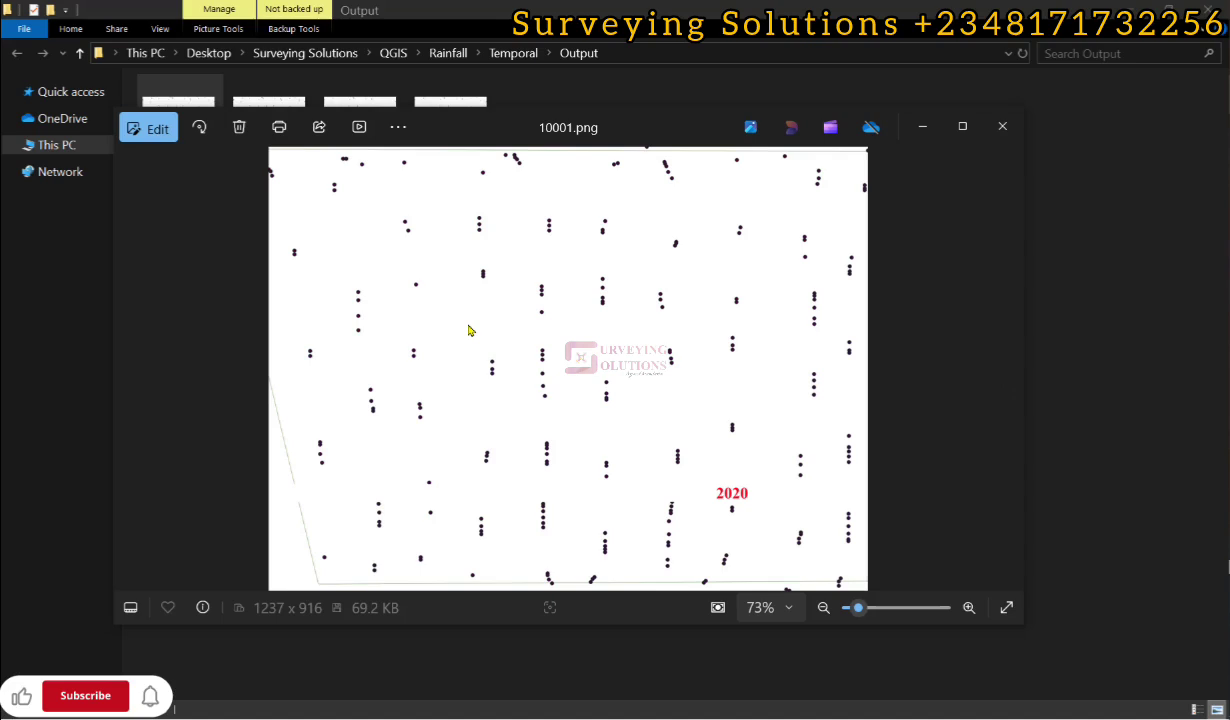
pyautogui.press('Right')
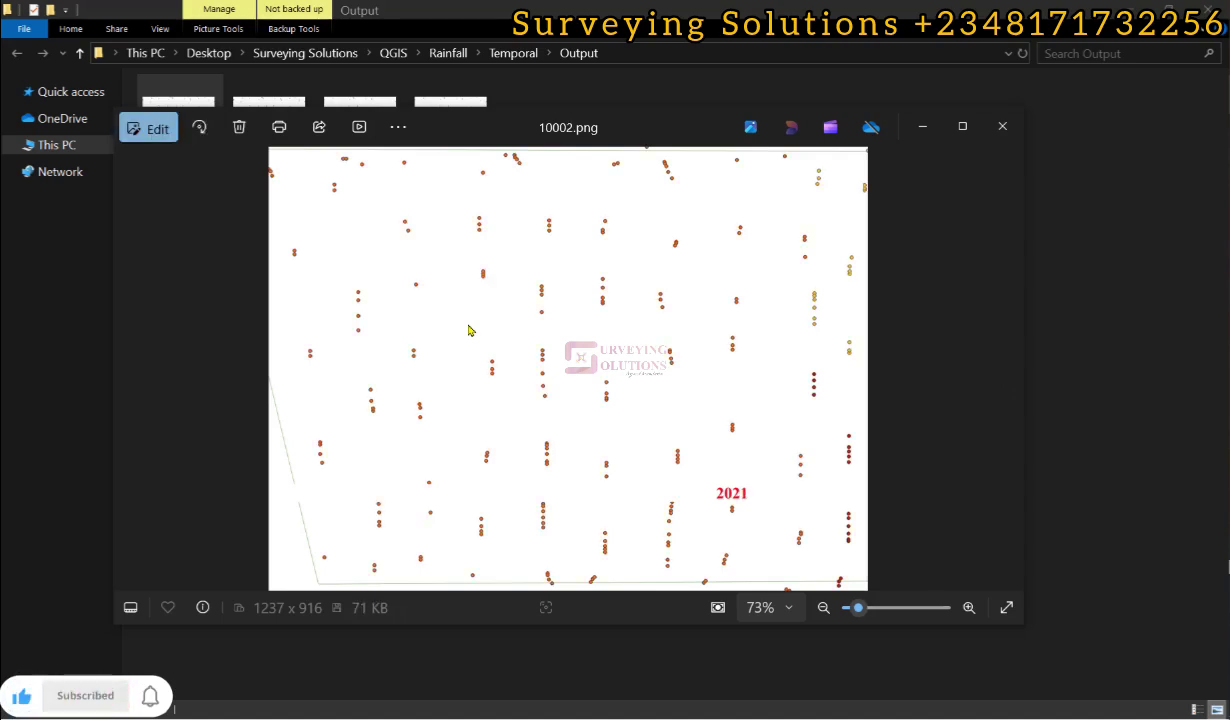
pyautogui.press('Right')
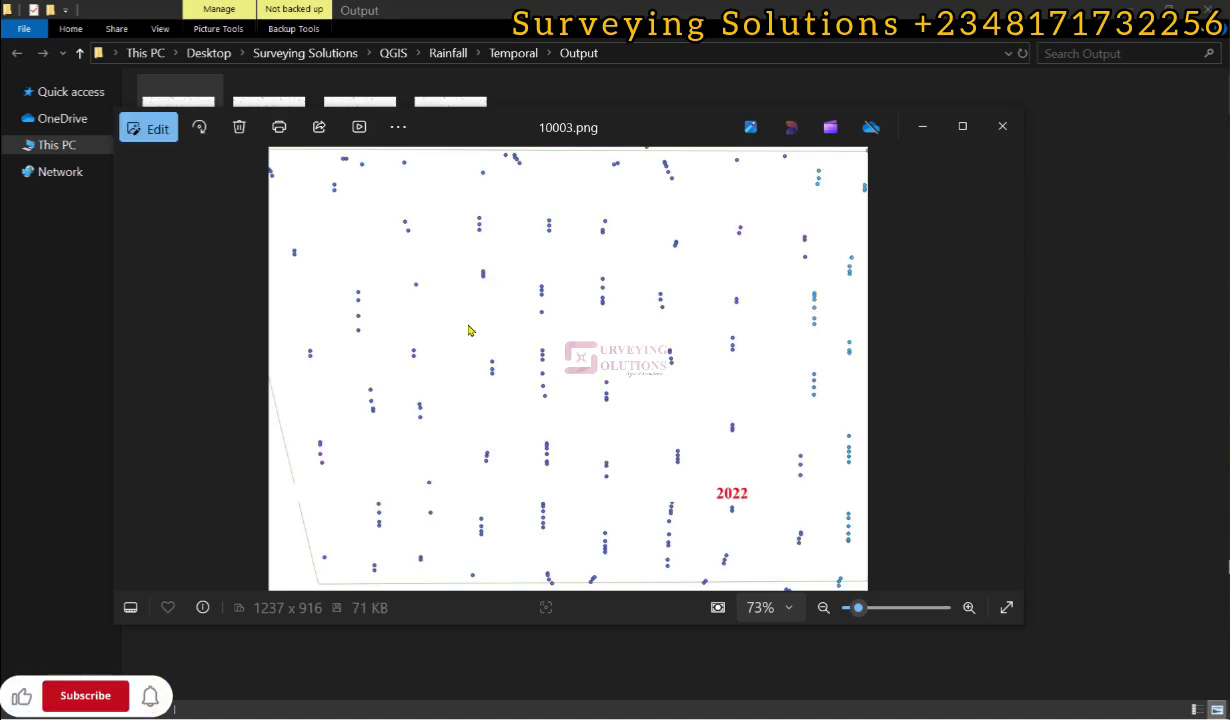
pyautogui.press('Left')
pyautogui.press('Left')
pyautogui.press('Left')
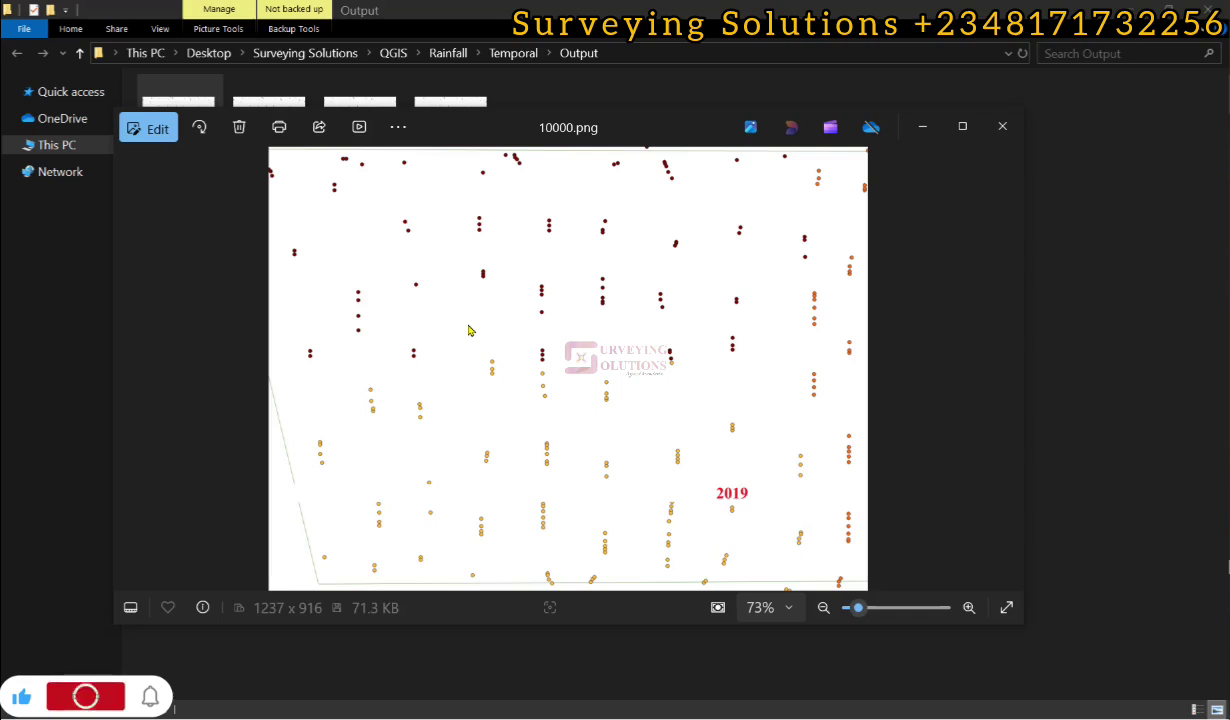
# Step: Review the 2020–2022 frames again, then view the 2019 frame full screen and exit
pyautogui.press('Right')
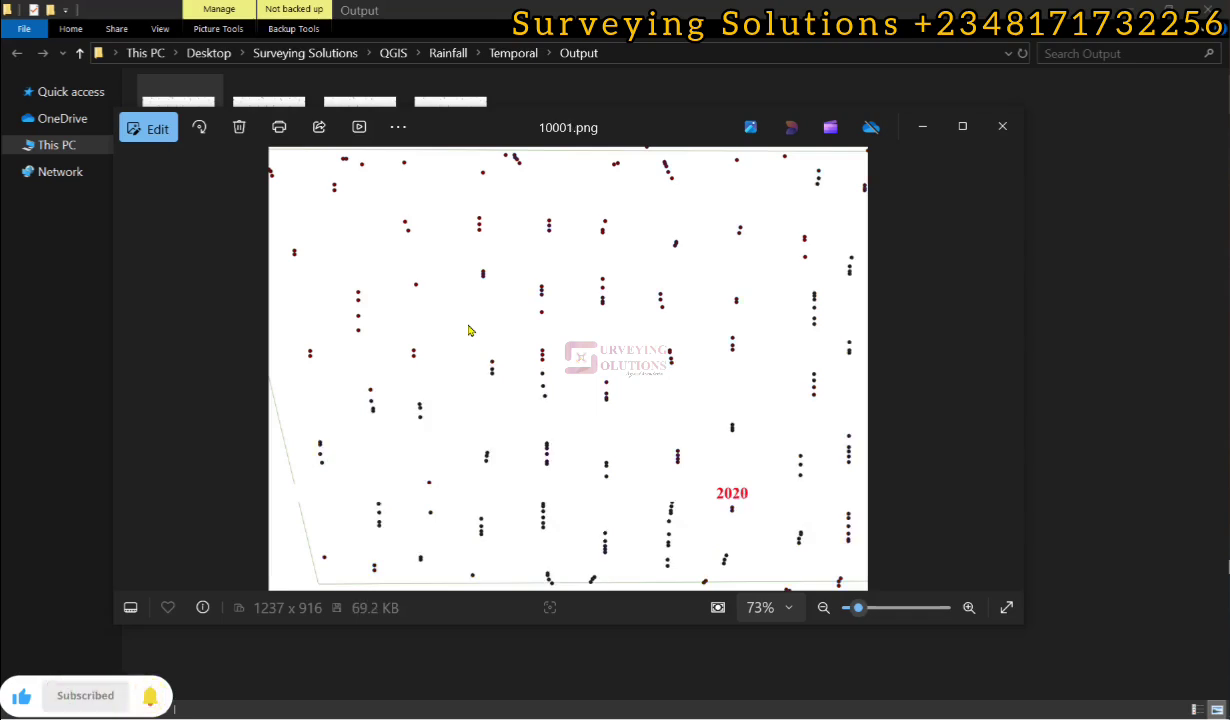
pyautogui.press('Right')
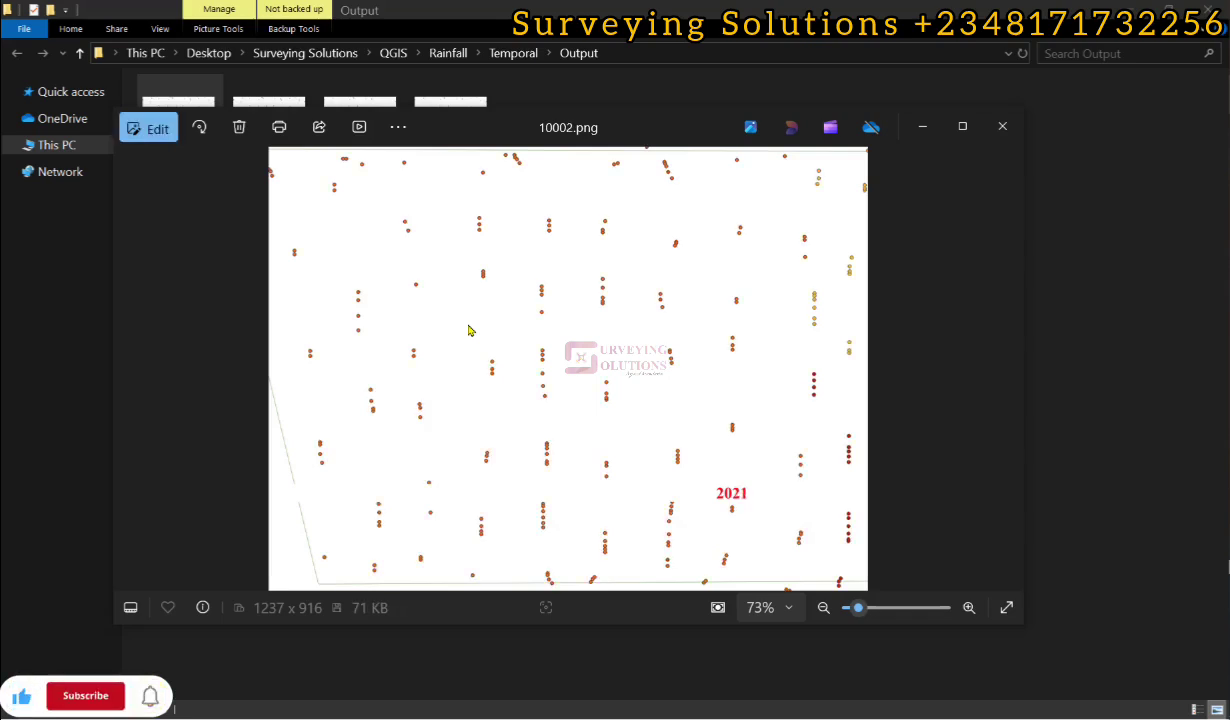
pyautogui.press('Right')
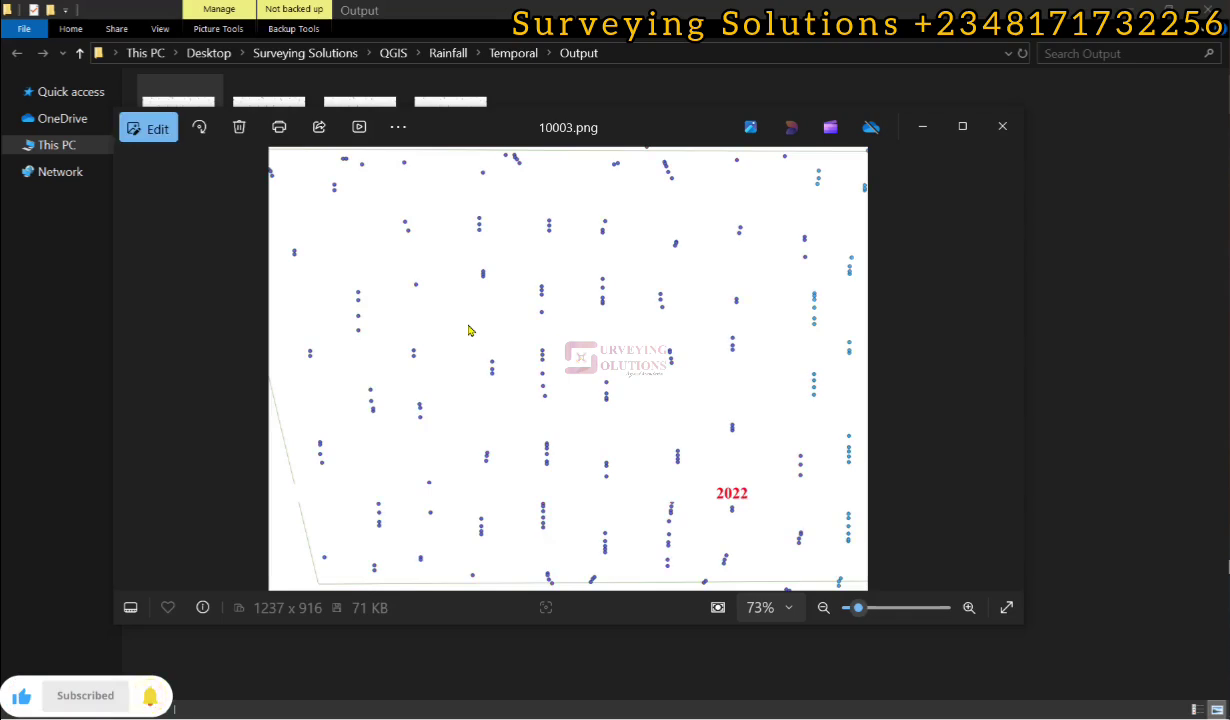
pyautogui.press('Left')
pyautogui.press('Left')
pyautogui.press('Left')
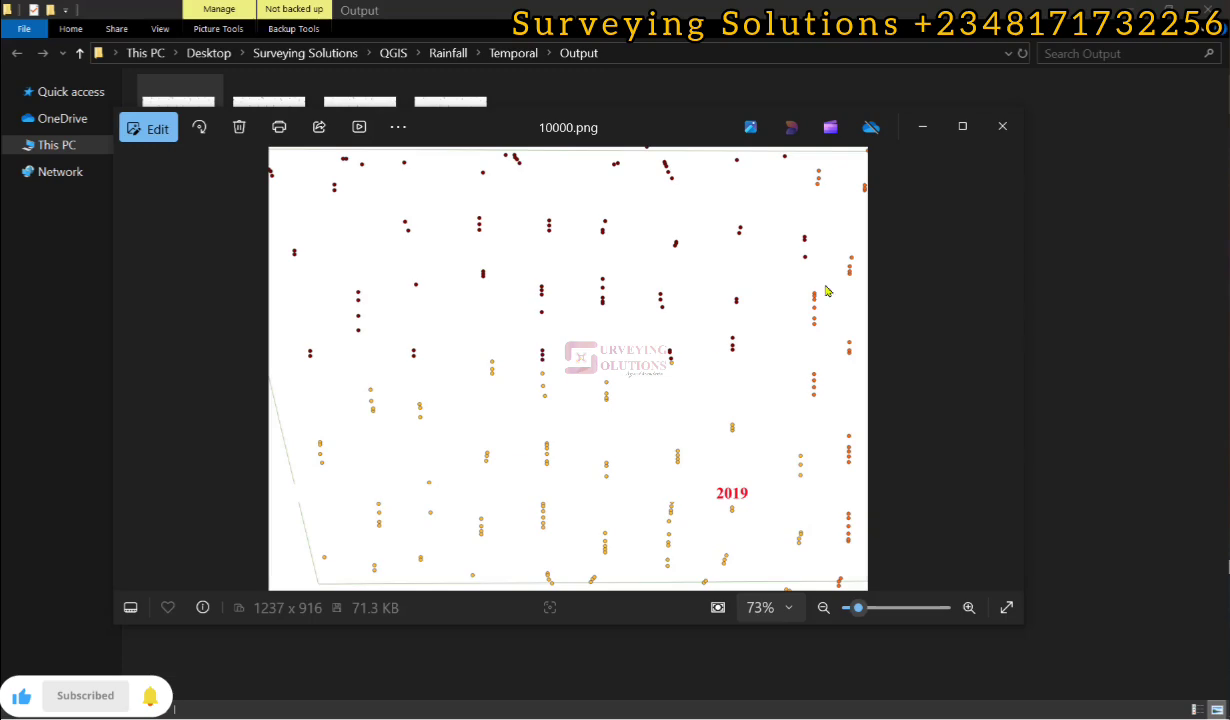
pyautogui.click(962, 126)
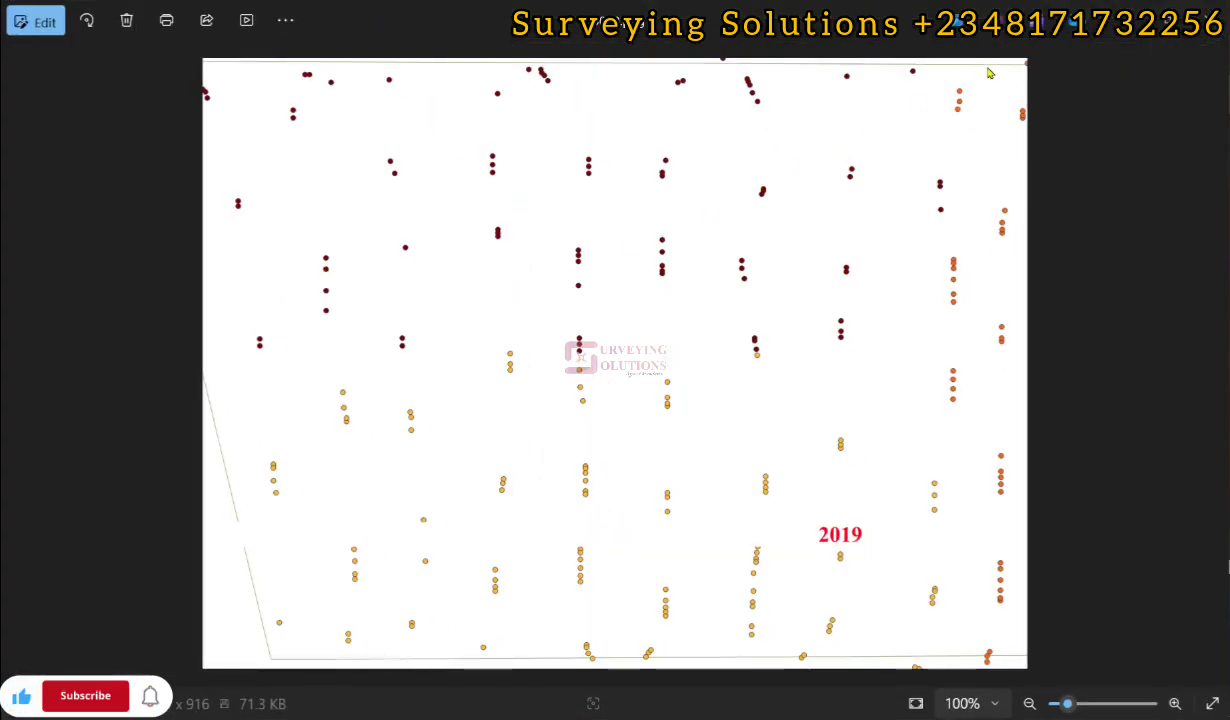
pyautogui.press('Escape')
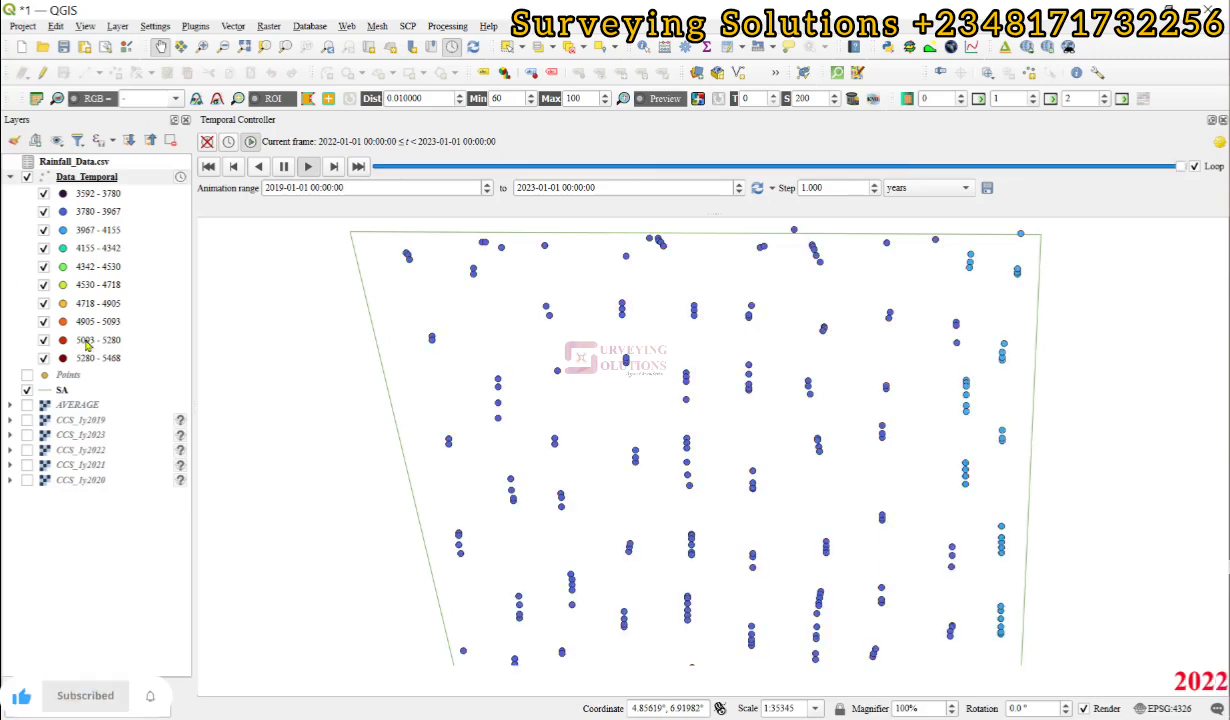
pyautogui.rightClick(73, 177)
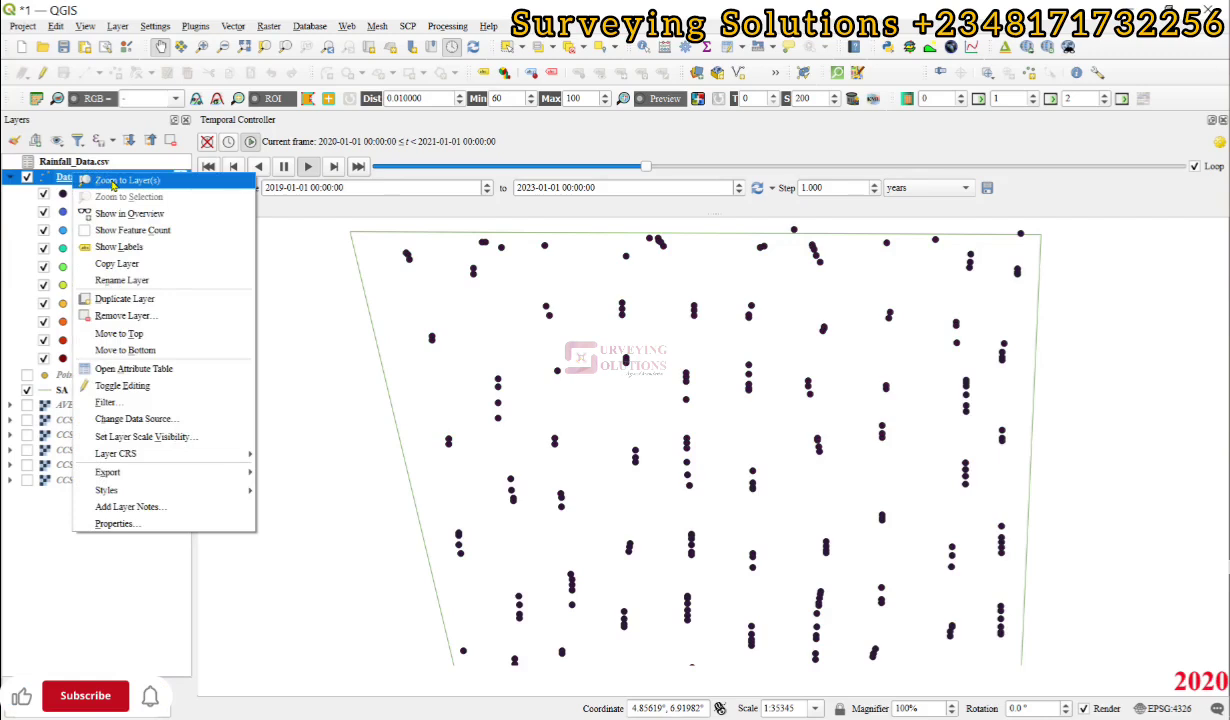
pyautogui.click(113, 184)
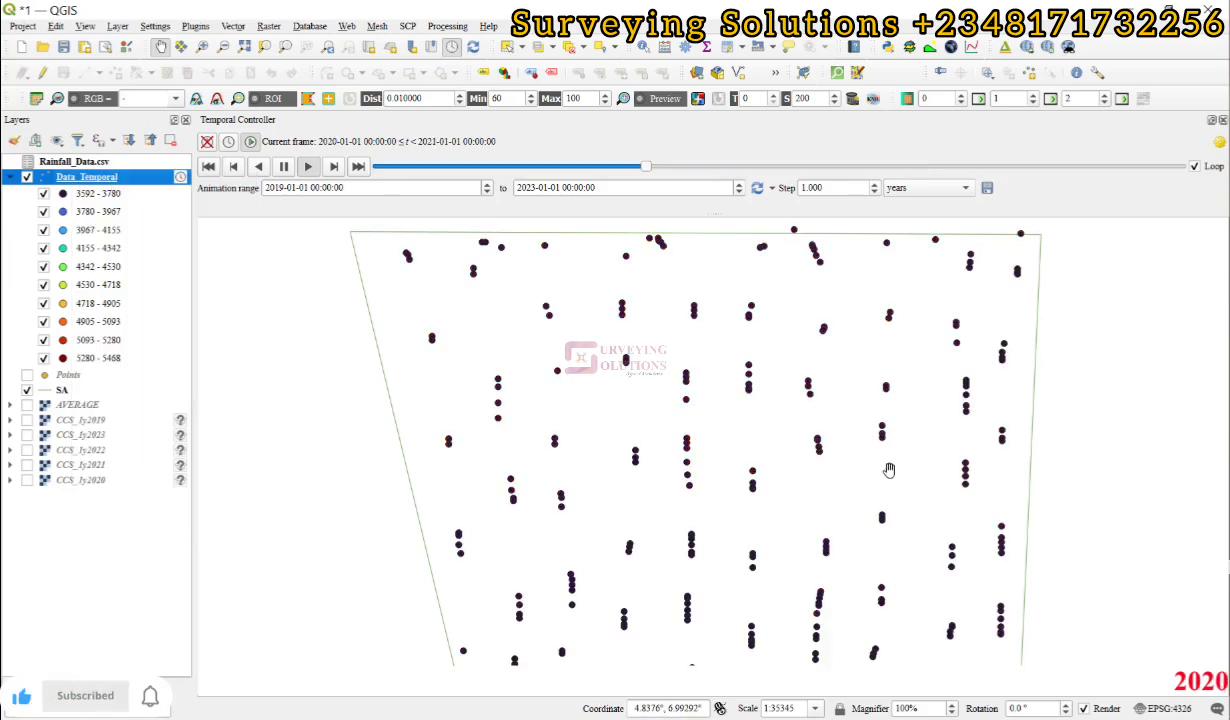